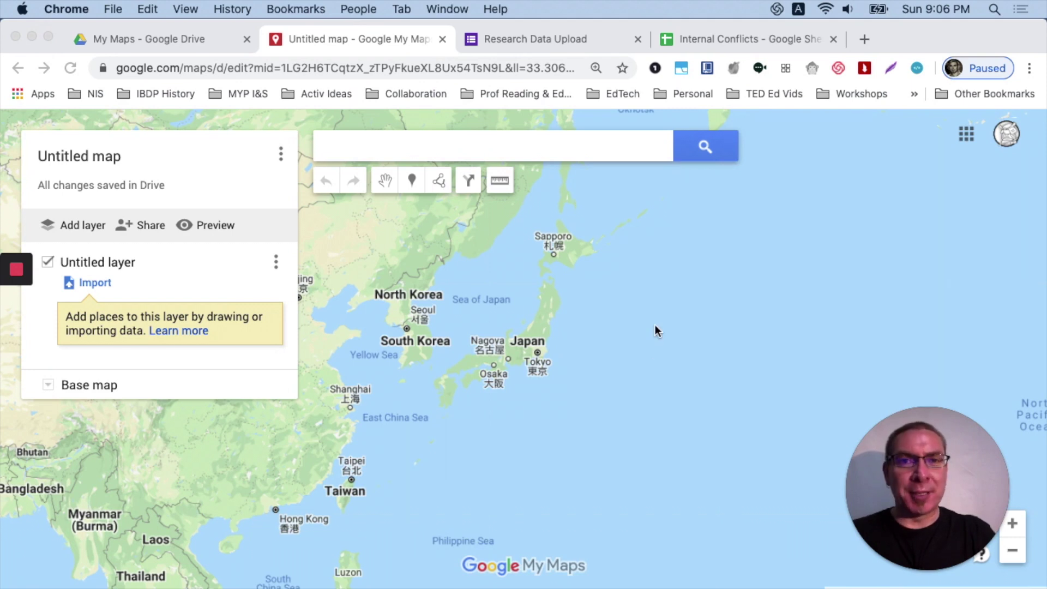
Review the Research Data Upload form's questions, then bring up the Internal Conflicts spreadsheet.
left_click(561, 37)
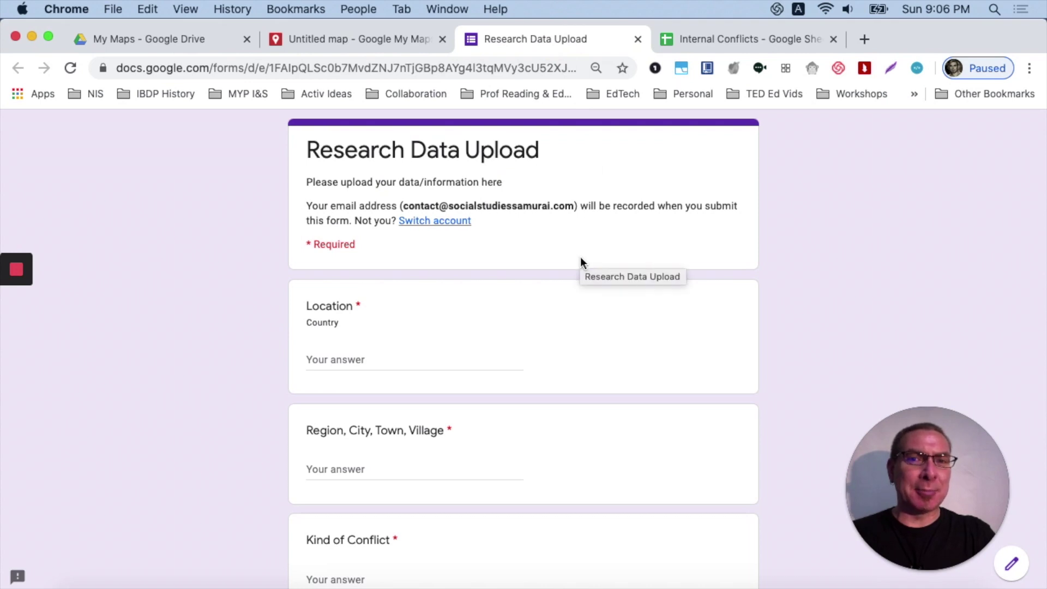
scroll(256, 317, "down", 2)
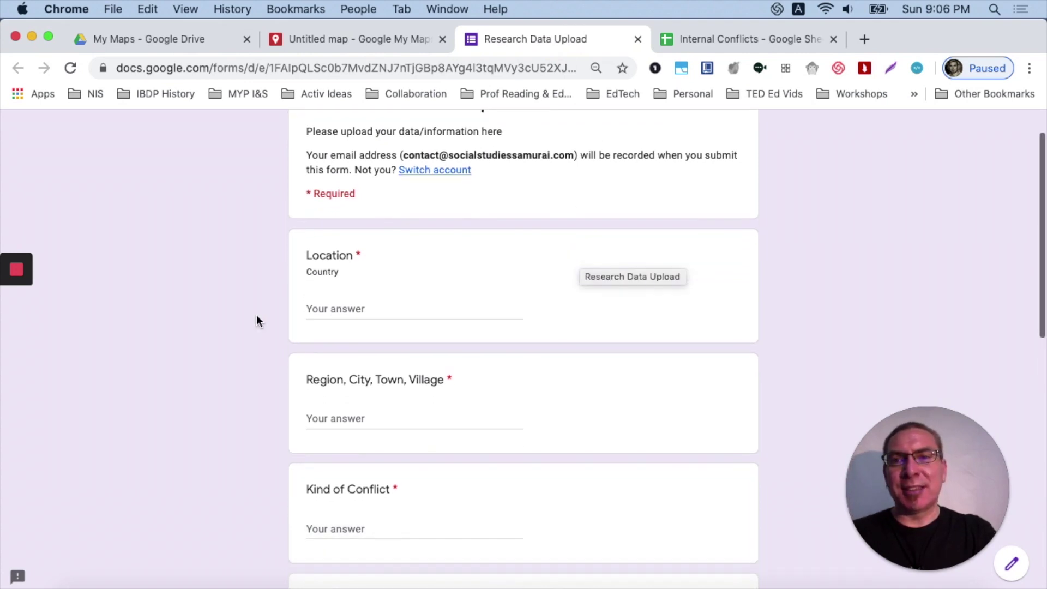
scroll(286, 426, "down", 7)
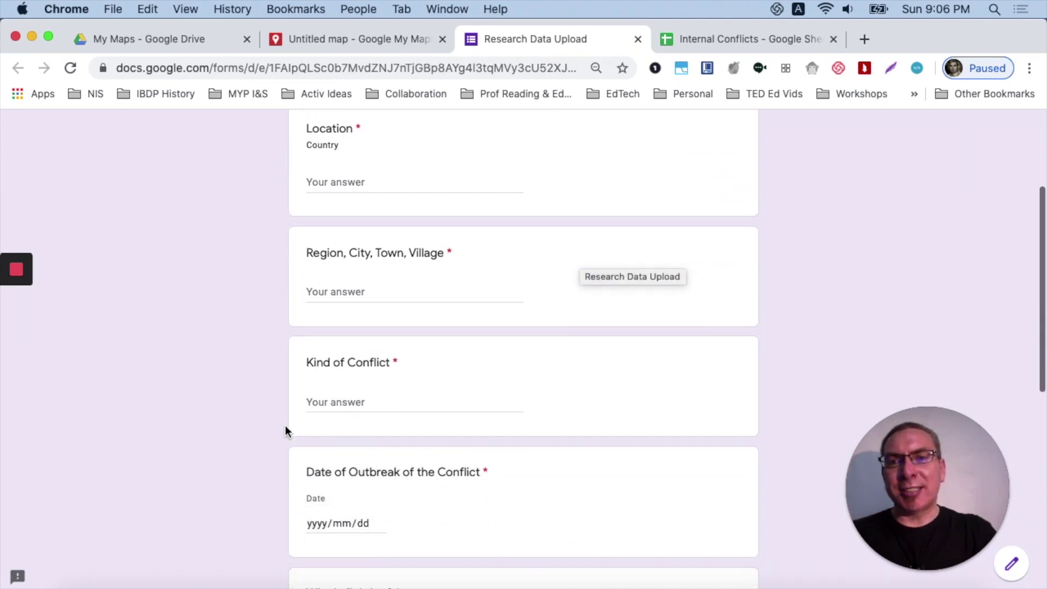
scroll(285, 430, "down", 4)
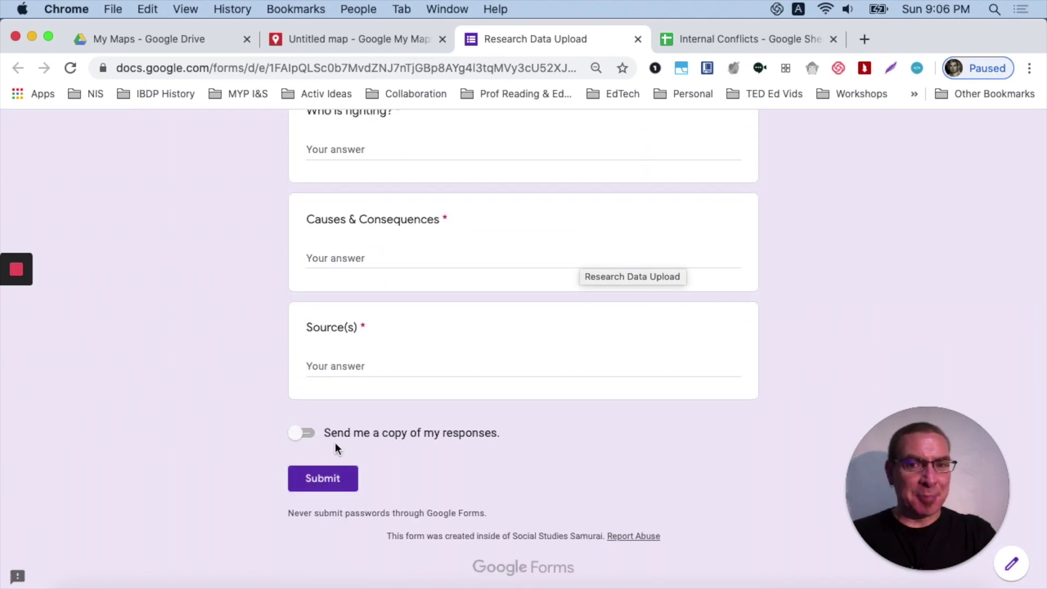
scroll(244, 302, "up", 9)
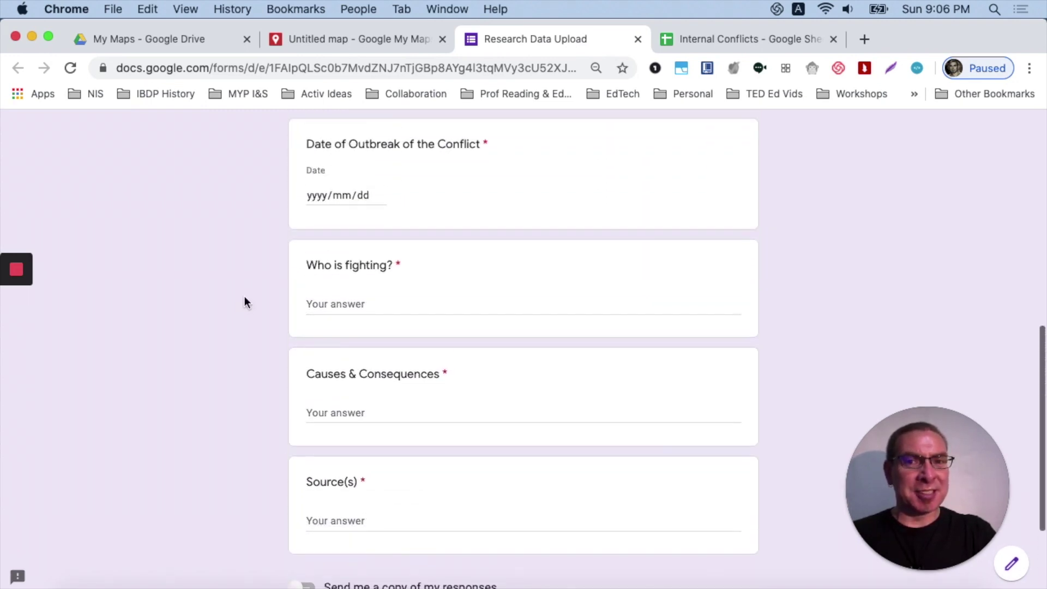
scroll(244, 296, "up", 3)
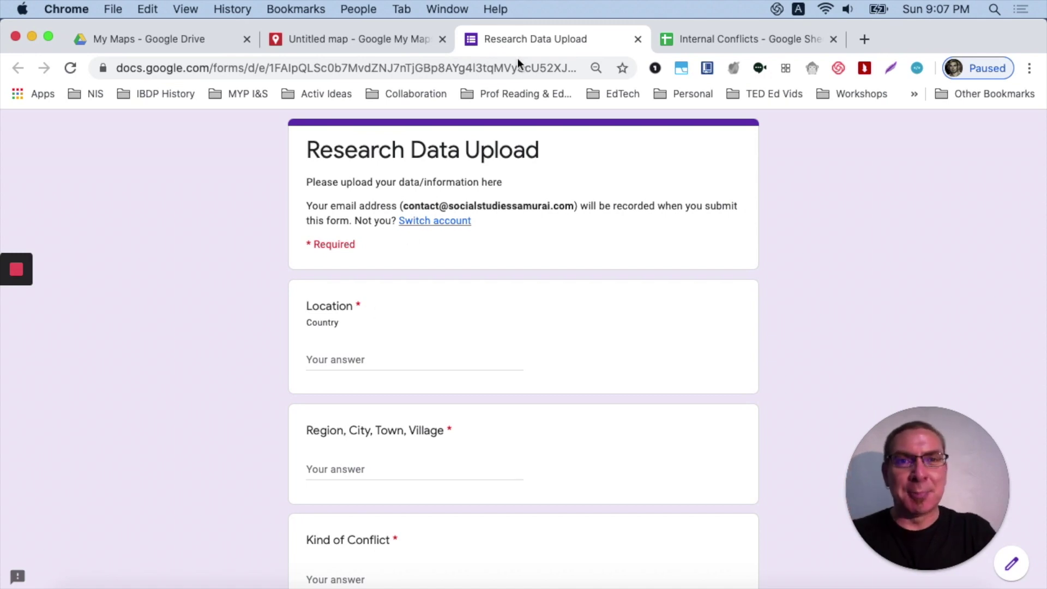
left_click(673, 34)
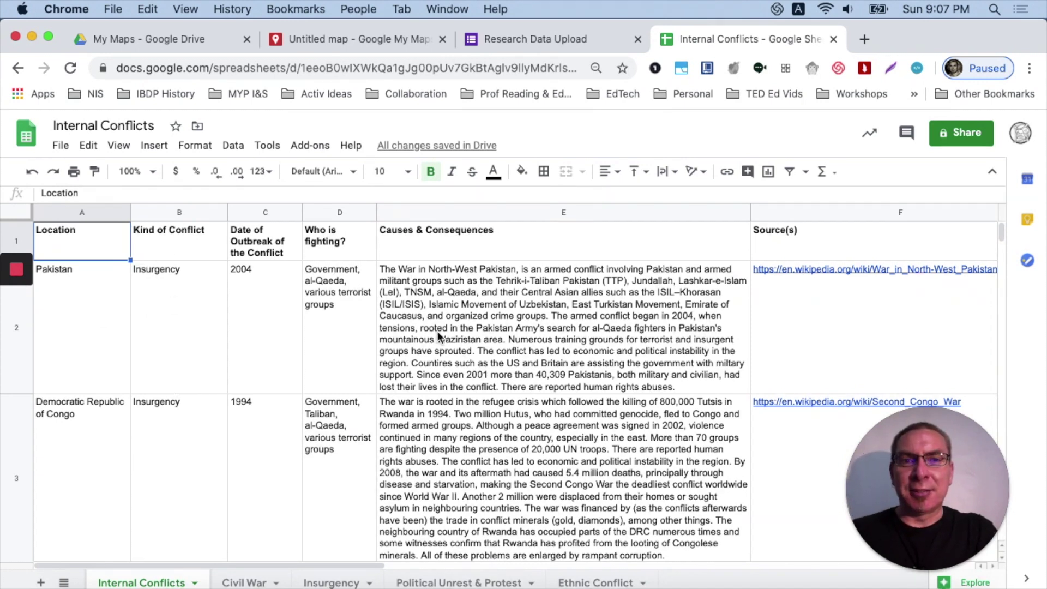
Scan the spreadsheet rows and move the Internal Conflicts sheet after Ethnic Conflict.
scroll(384, 376, "down", 5)
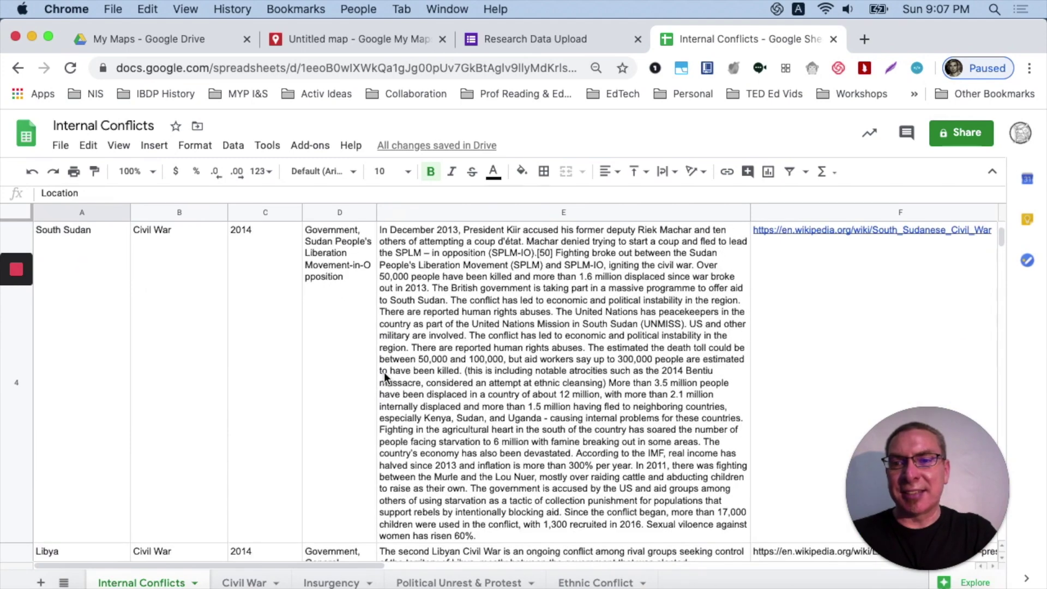
scroll(307, 407, "down", 2)
scroll(307, 406, "up", 7)
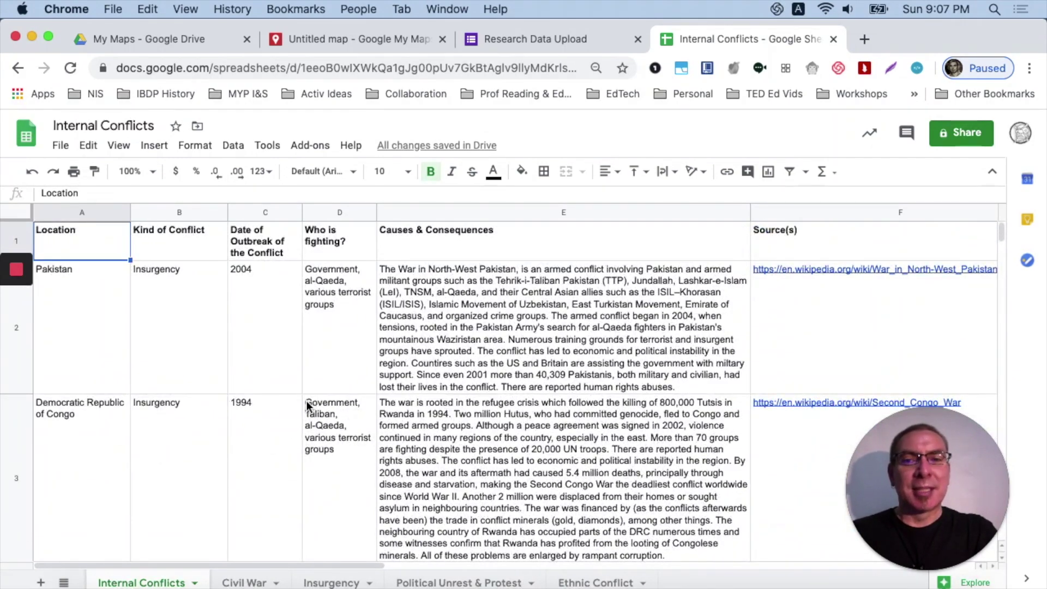
left_click_drag(141, 581, 613, 585)
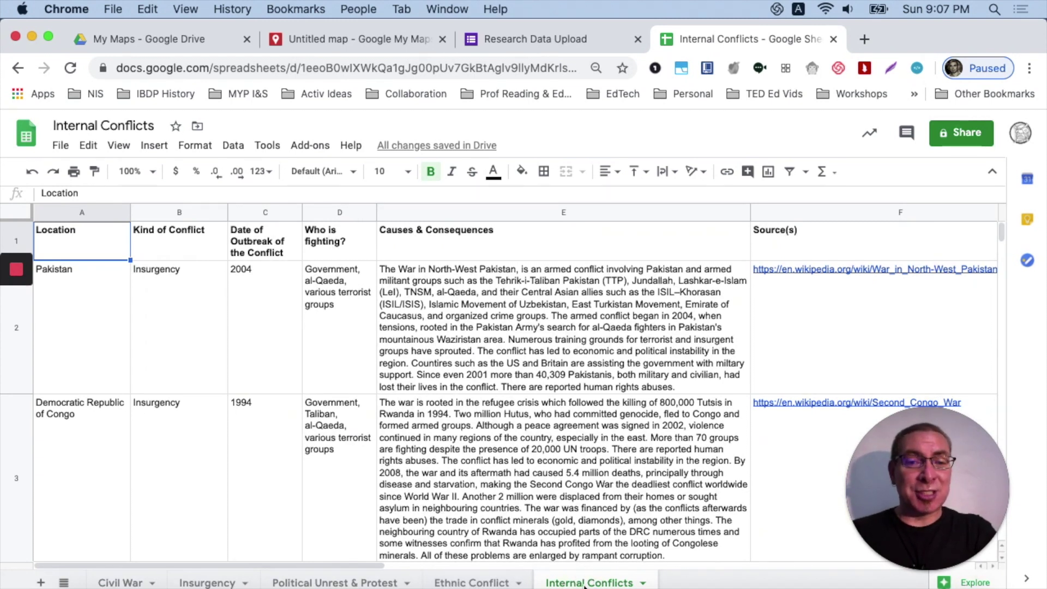
Add a blank sheet and look through the Ethnic Conflict, Political Unrest & Protest and Insurgency sheets.
left_click(41, 583)
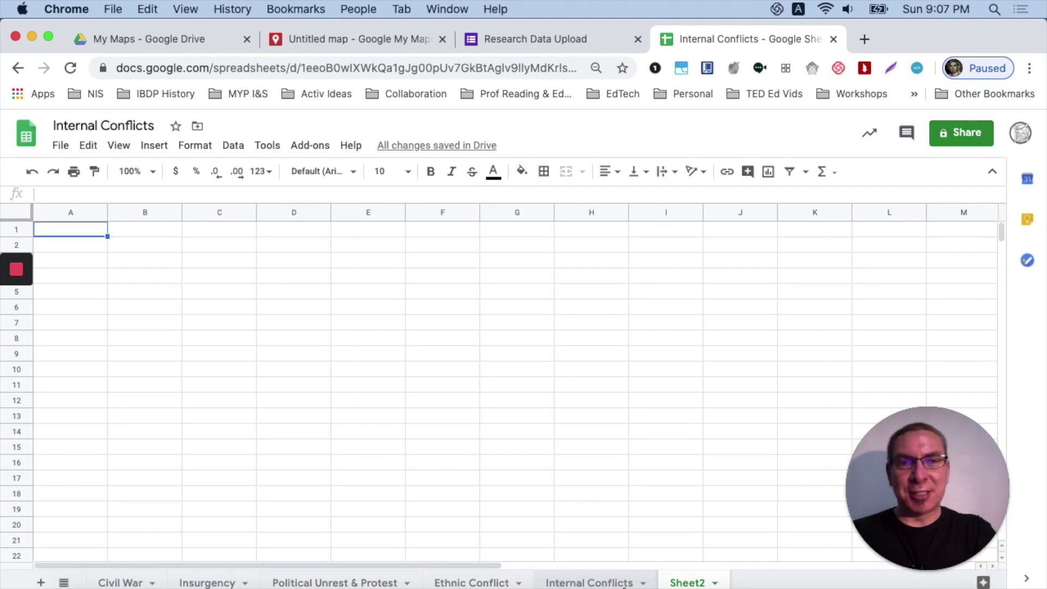
left_click(444, 581)
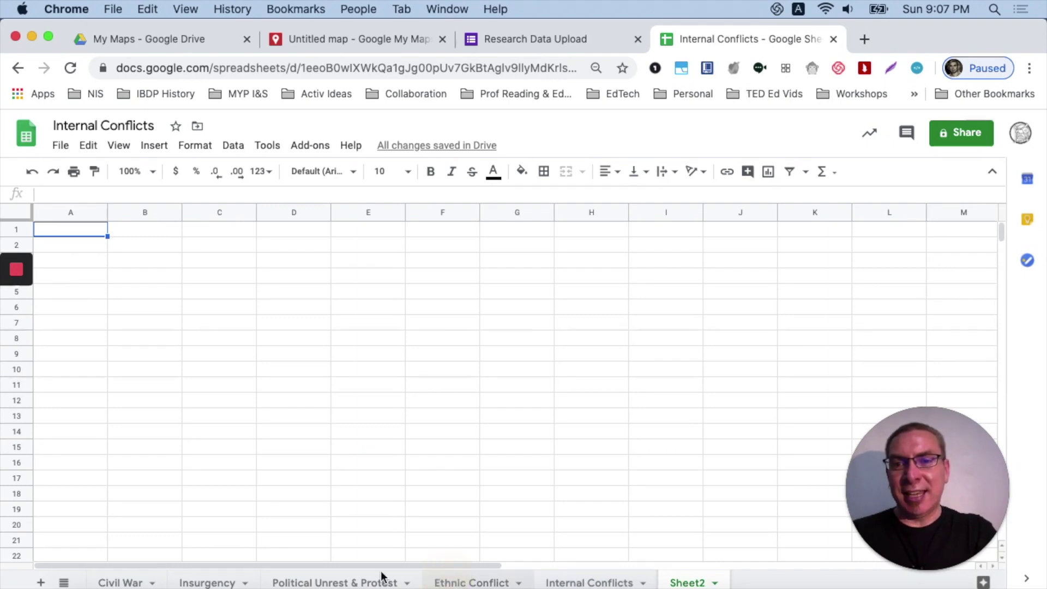
left_click(330, 581)
scroll(318, 498, "down", 3)
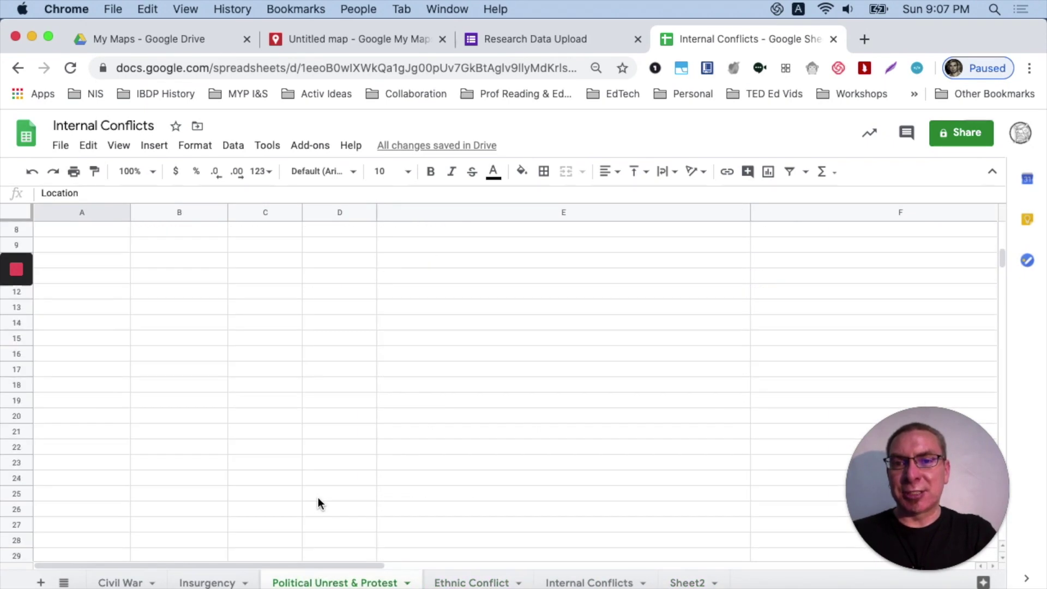
scroll(318, 497, "up", 3)
left_click(207, 581)
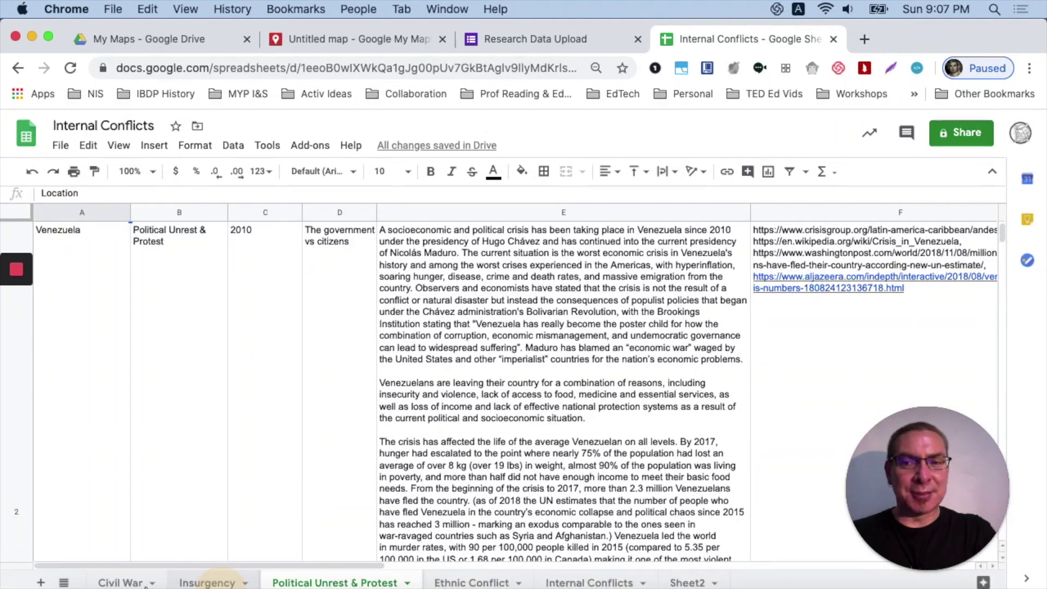
Move Internal Conflicts to the last position and open the Civil War sheet.
left_click(117, 582)
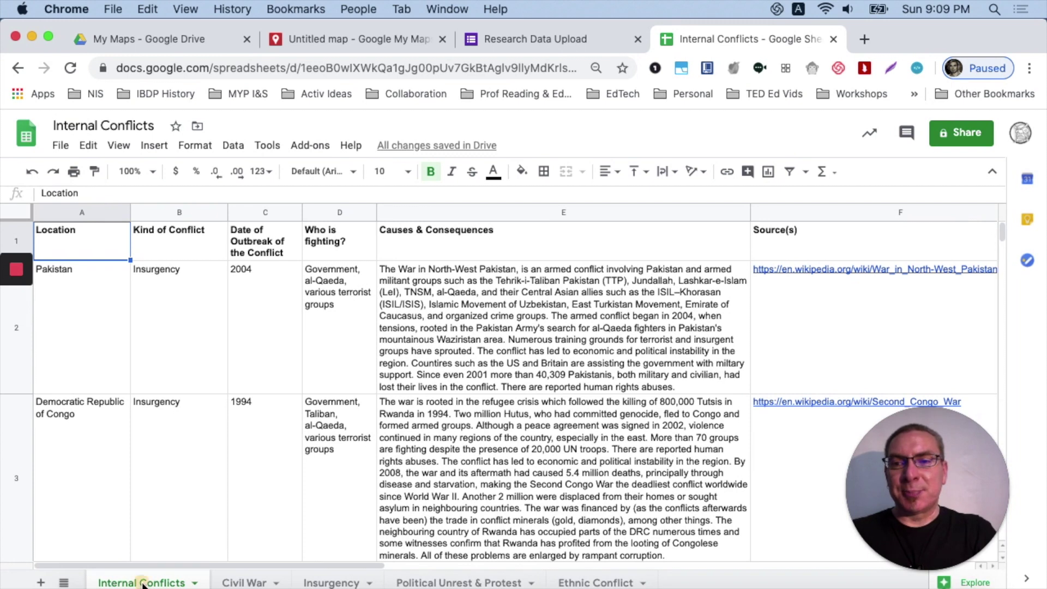
left_click_drag(143, 584, 682, 582)
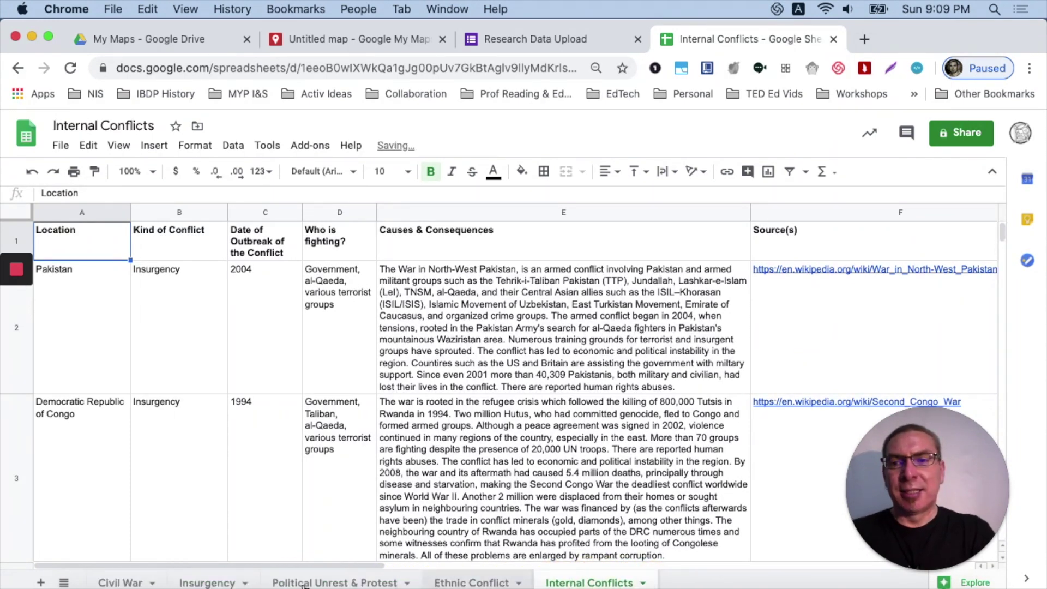
left_click(130, 581)
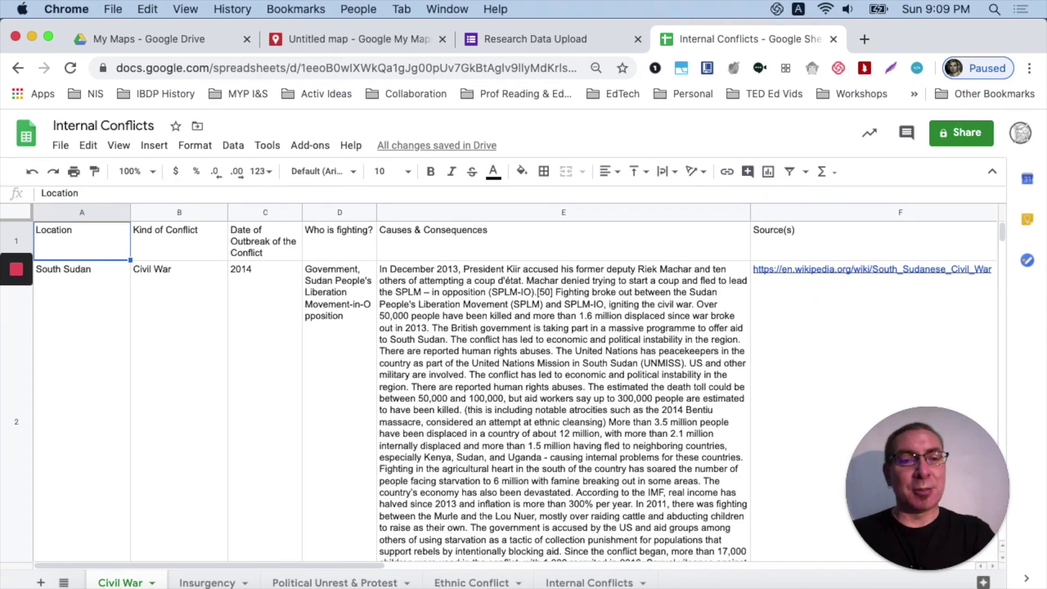
Title the map 'Internal Conflicts'.
left_click(351, 39)
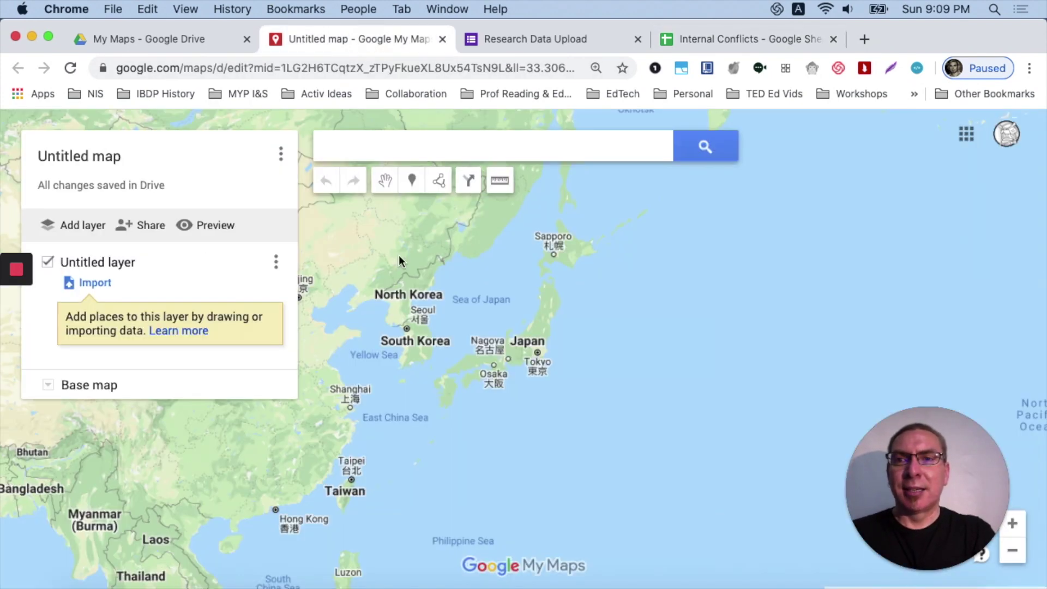
left_click(107, 160)
type("Internal Conflicts")
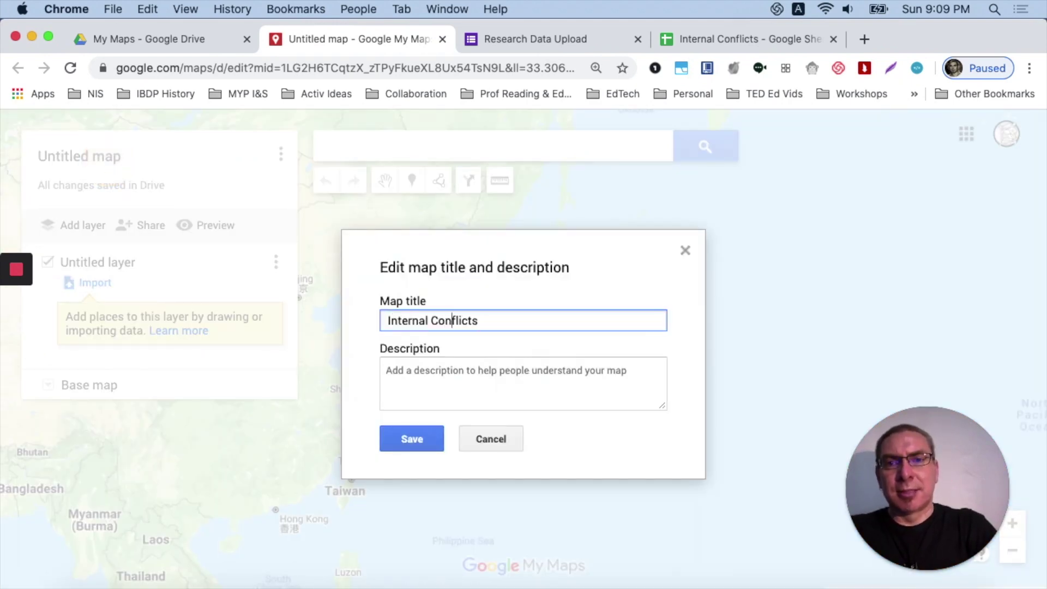
left_click(437, 389)
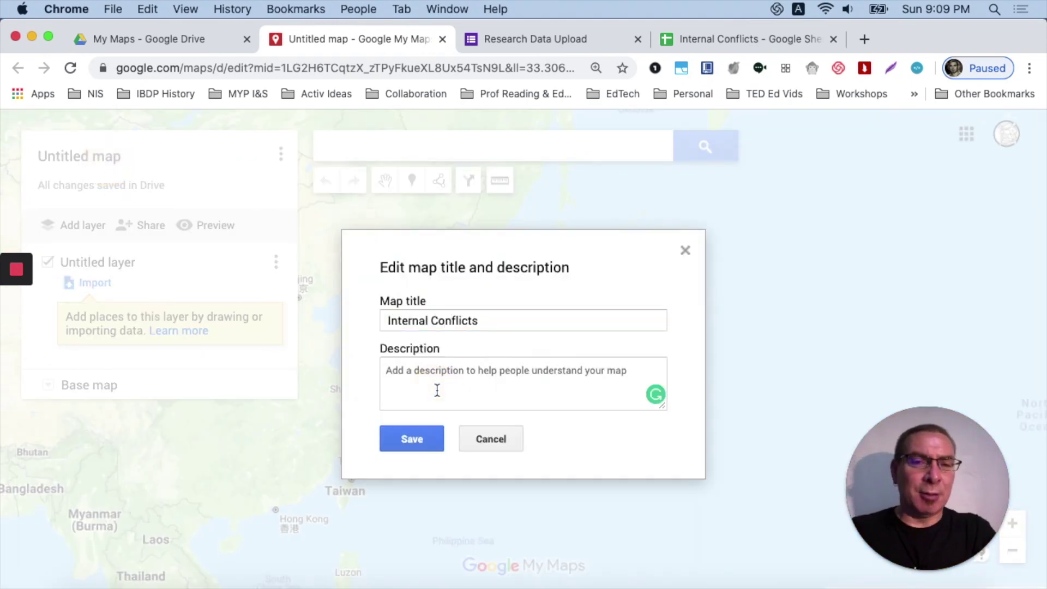
left_click(413, 437)
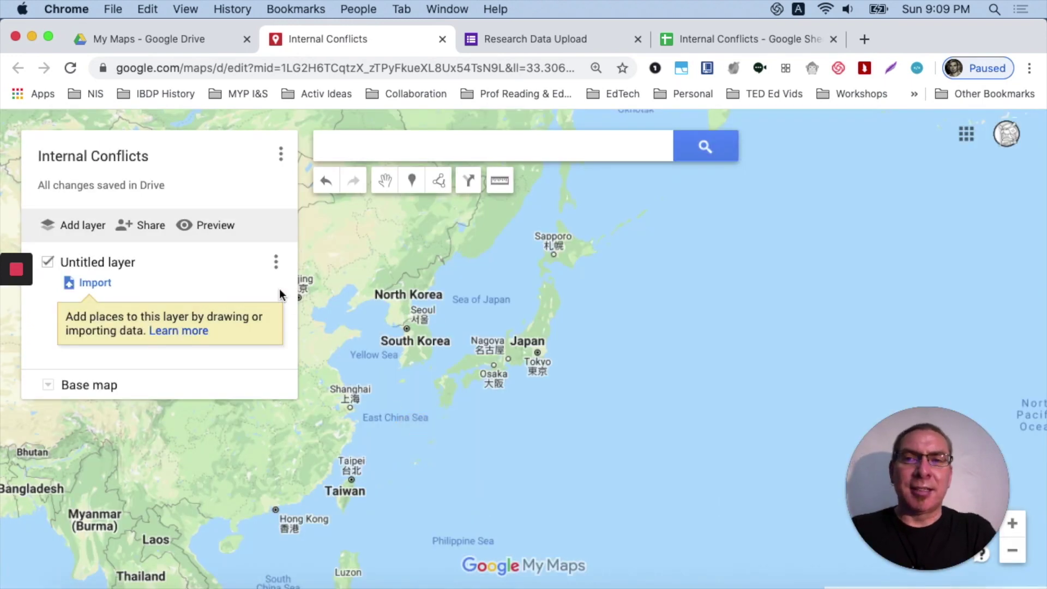
left_click(121, 161)
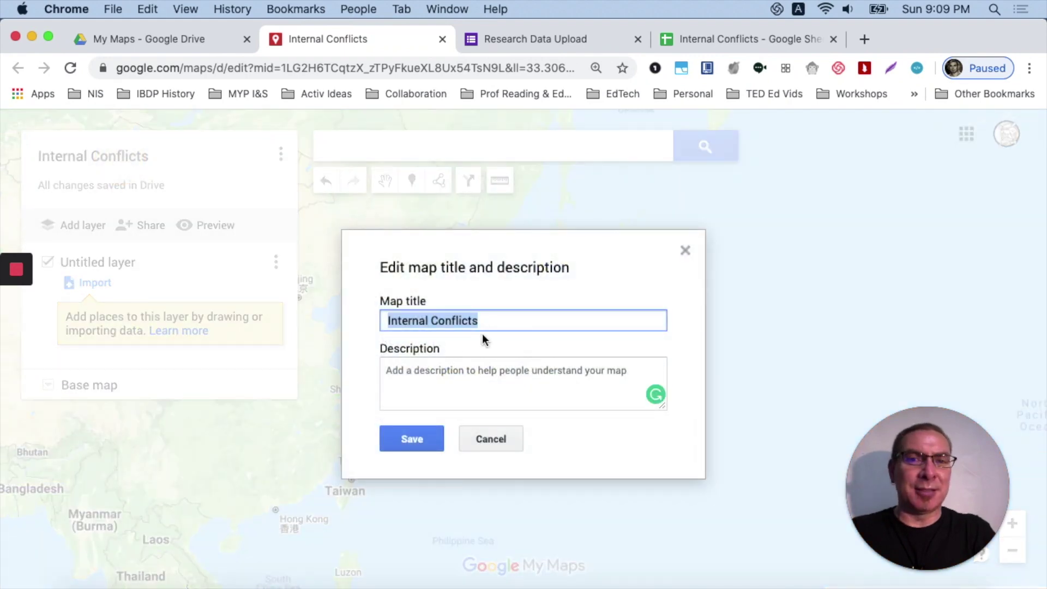
left_click(428, 403)
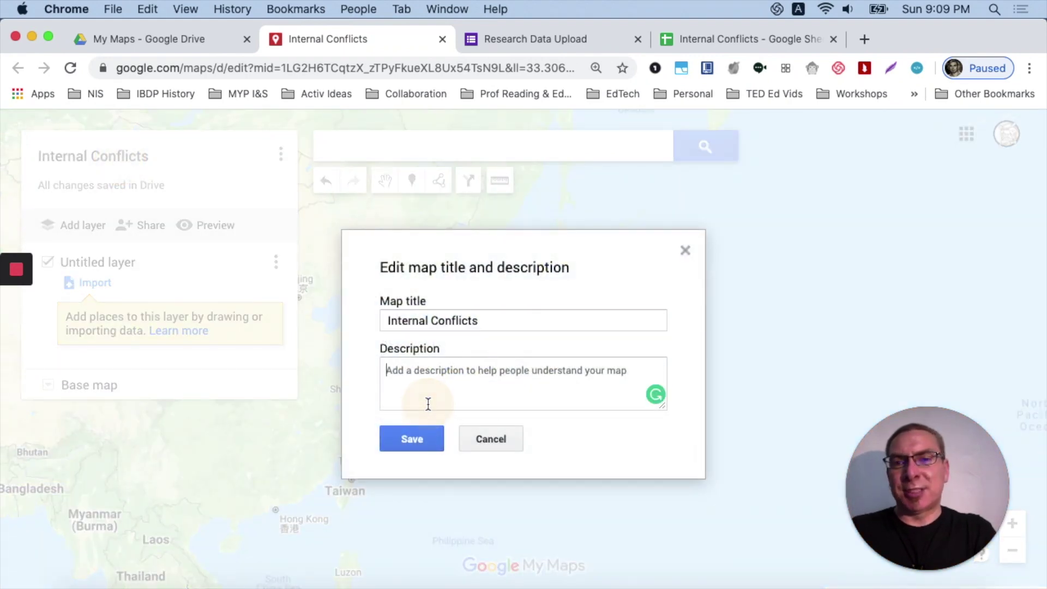
left_click(489, 441)
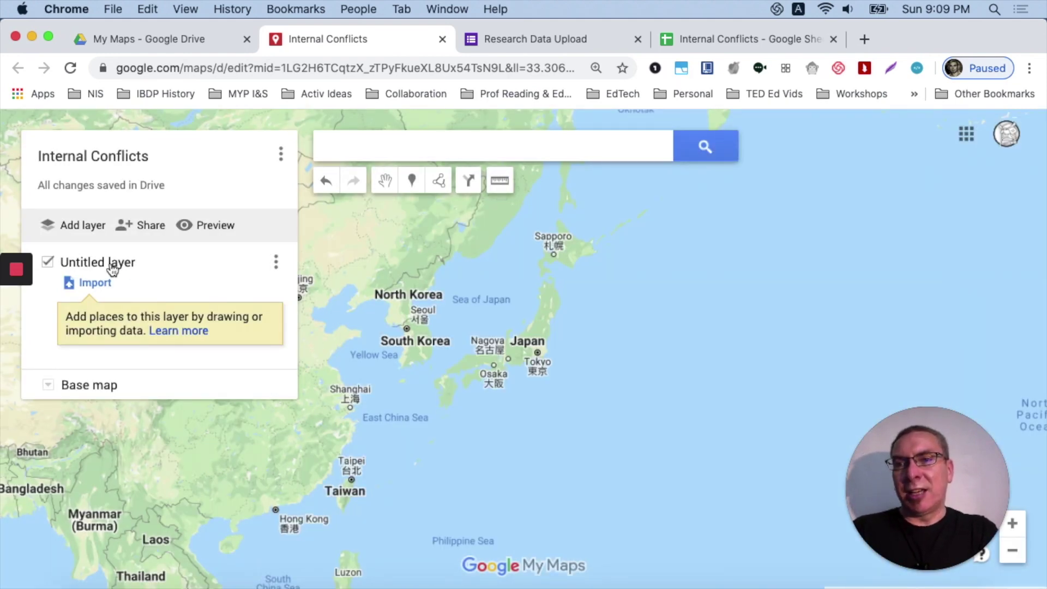
Rename the untitled layer to 'Civil Wars'.
left_click(276, 262)
left_click(204, 290)
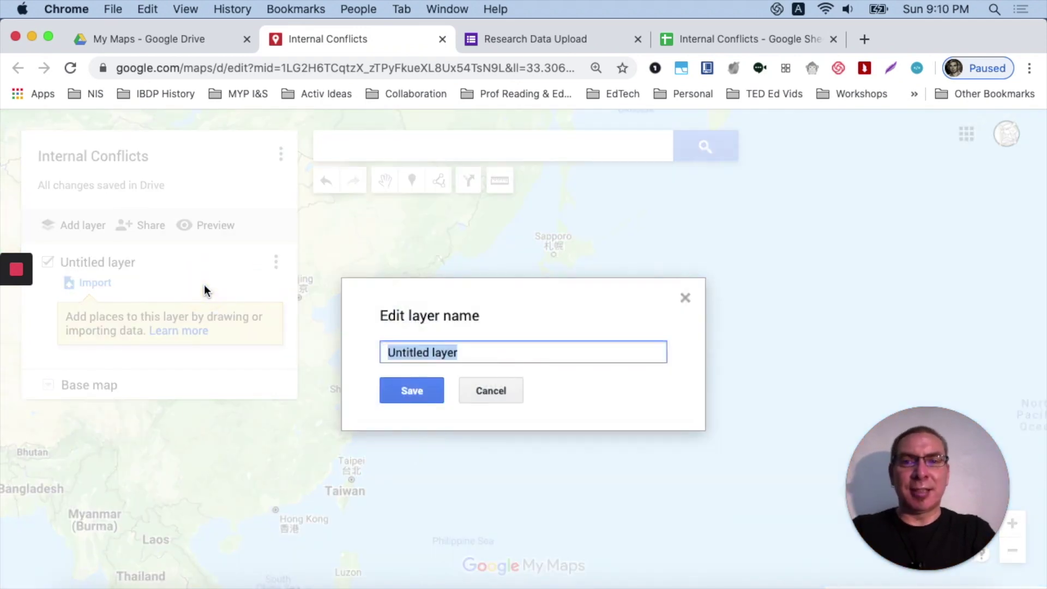
type("C")
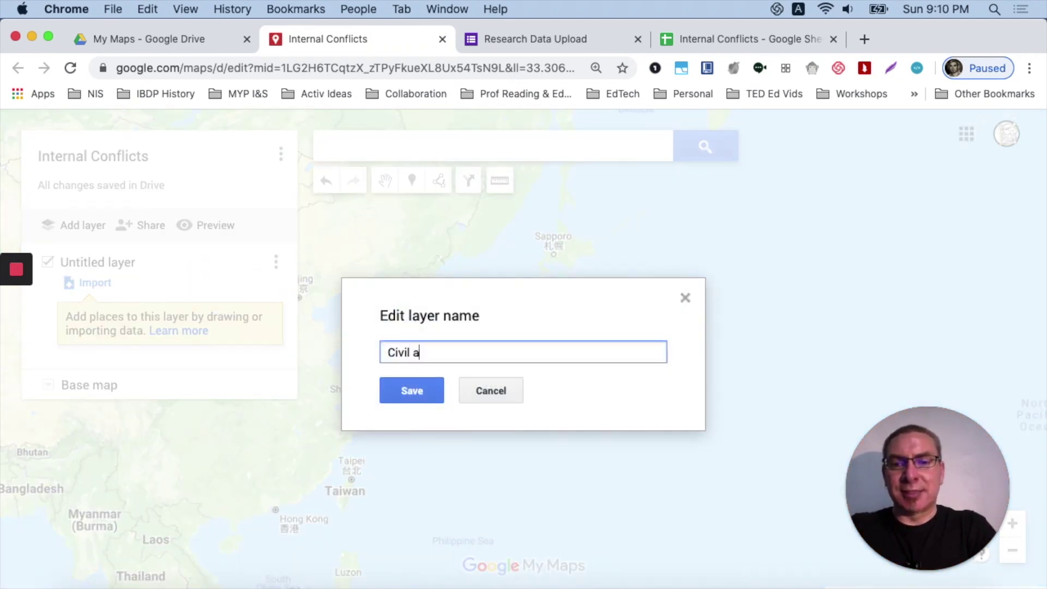
type("ivil Wars")
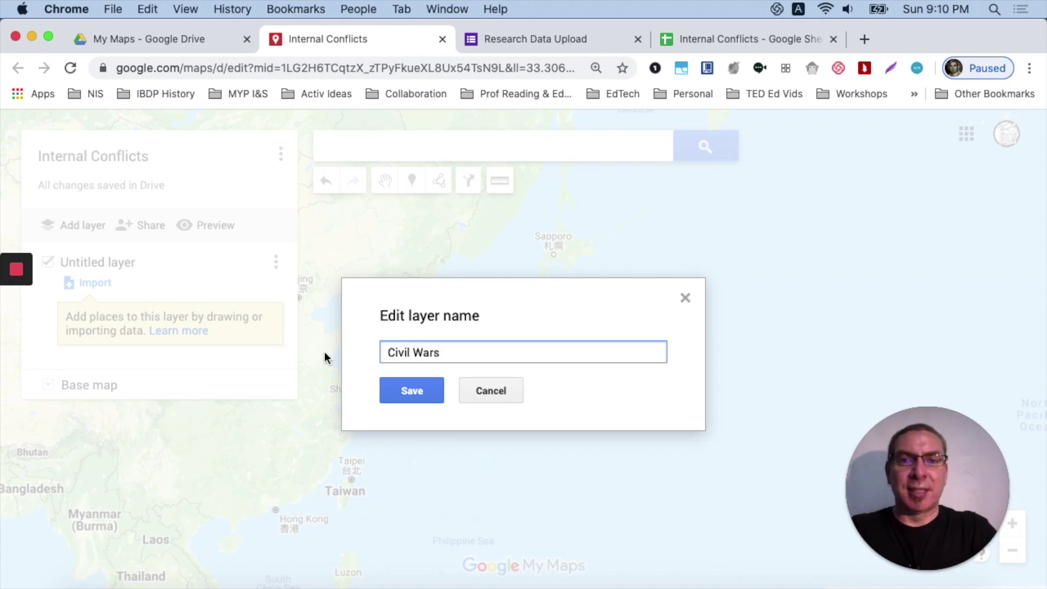
left_click(428, 390)
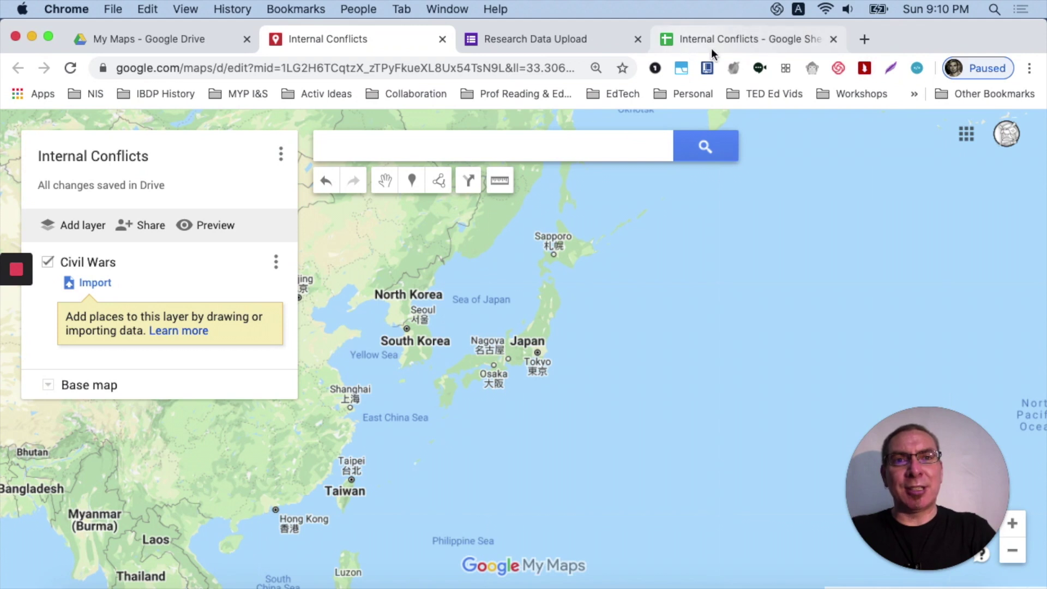
left_click(95, 284)
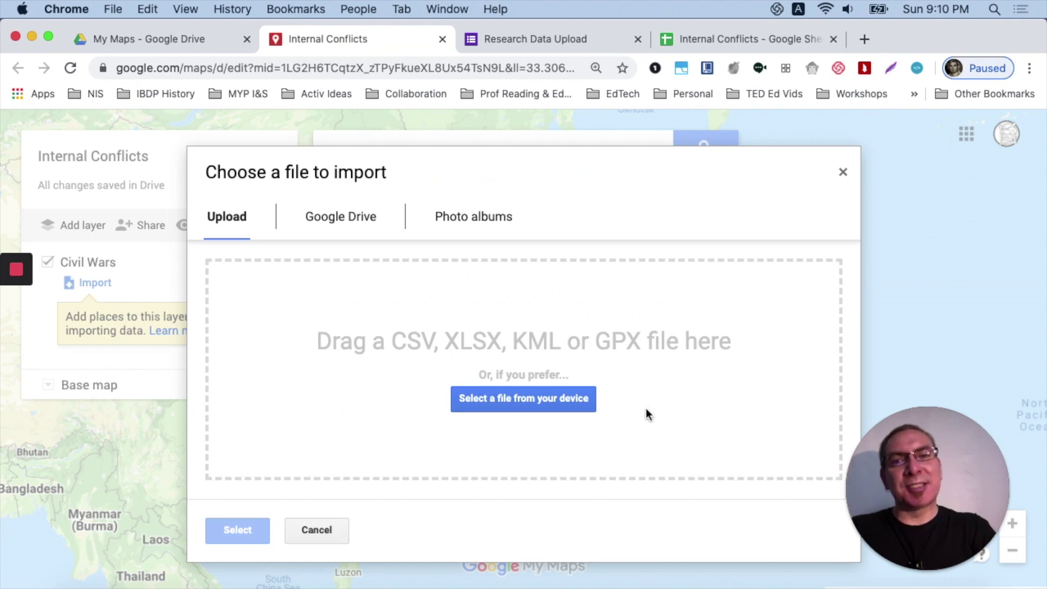
Import the Internal Conflicts spreadsheet from Drive, placing and titling pins by the Location column.
left_click(368, 214)
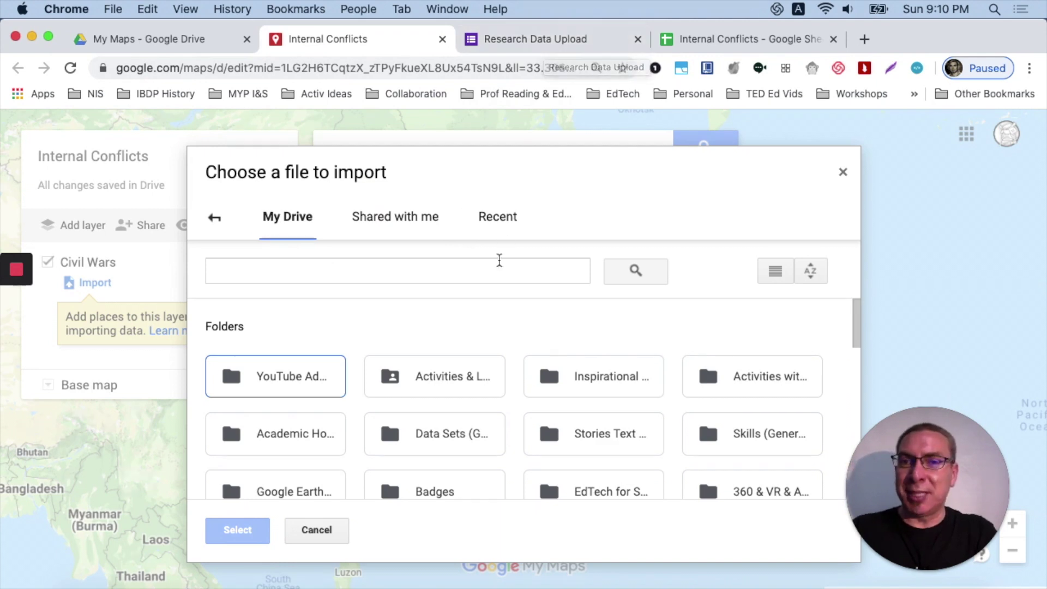
left_click(499, 260)
type("i")
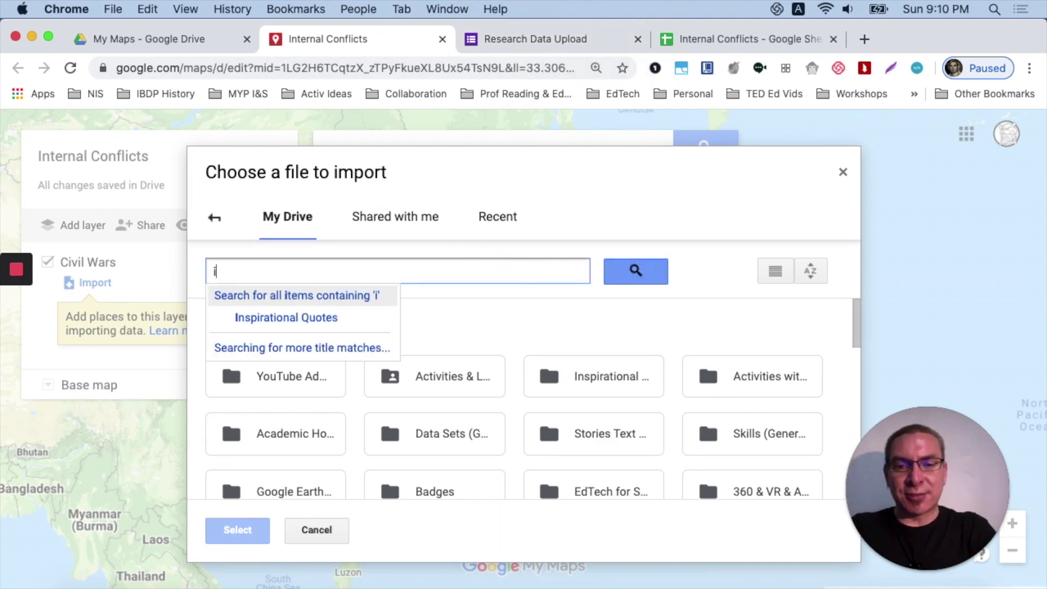
type("nternal")
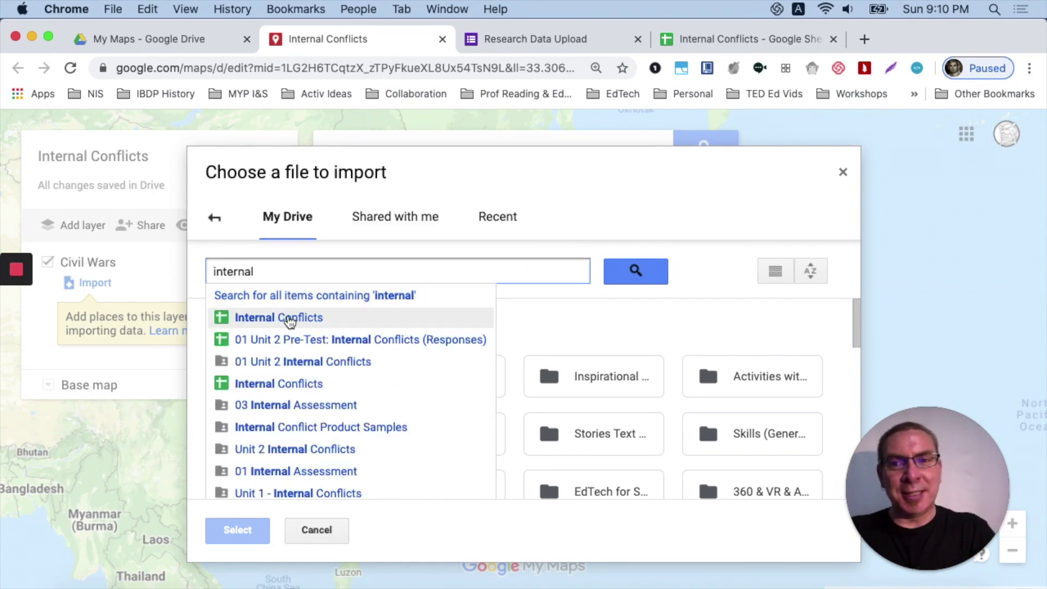
left_click(289, 318)
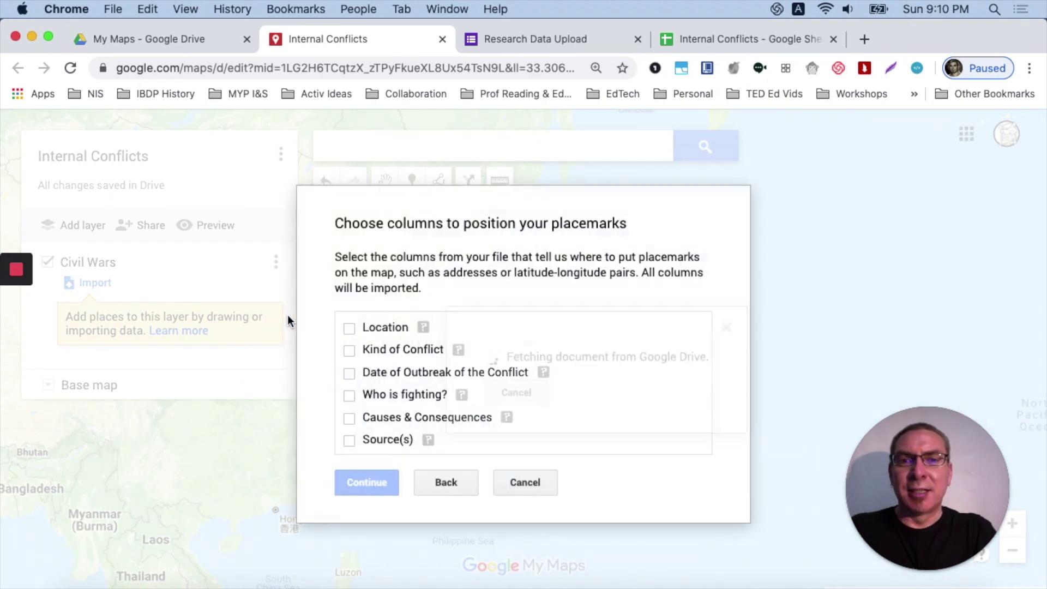
left_click(353, 327)
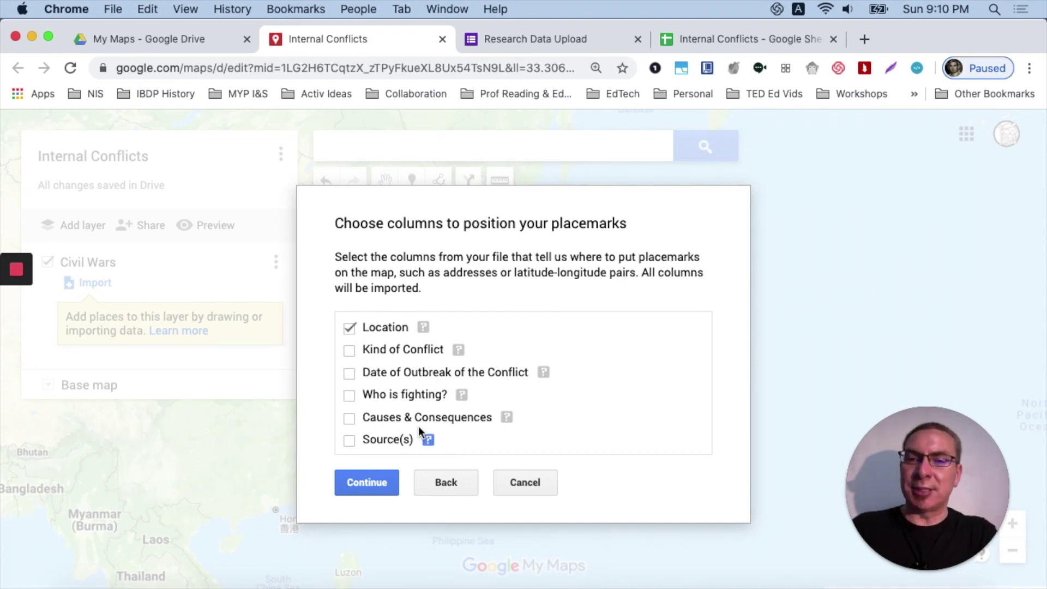
left_click(368, 483)
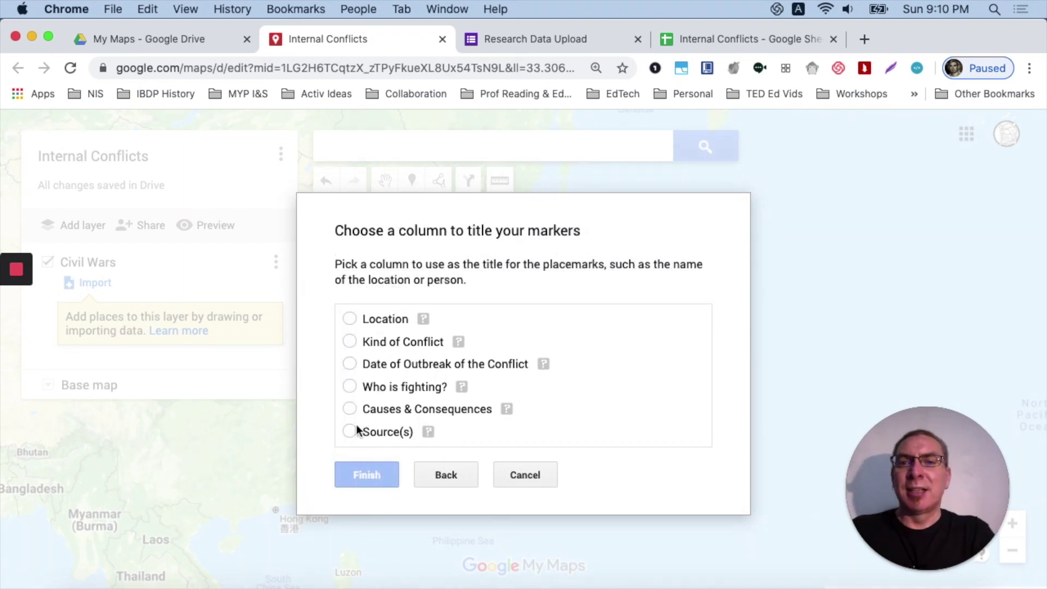
left_click(350, 319)
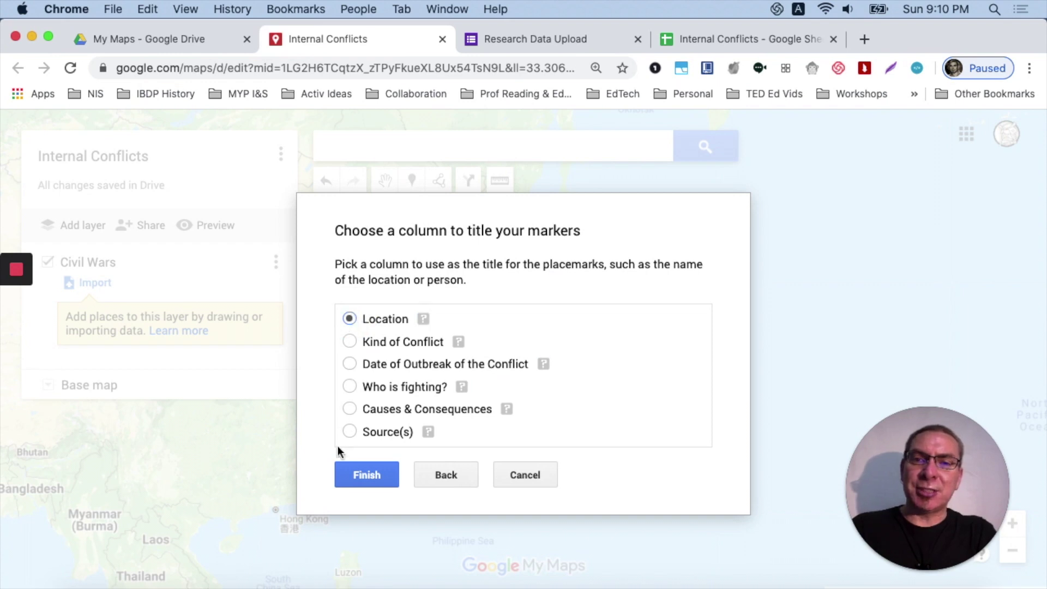
left_click(362, 480)
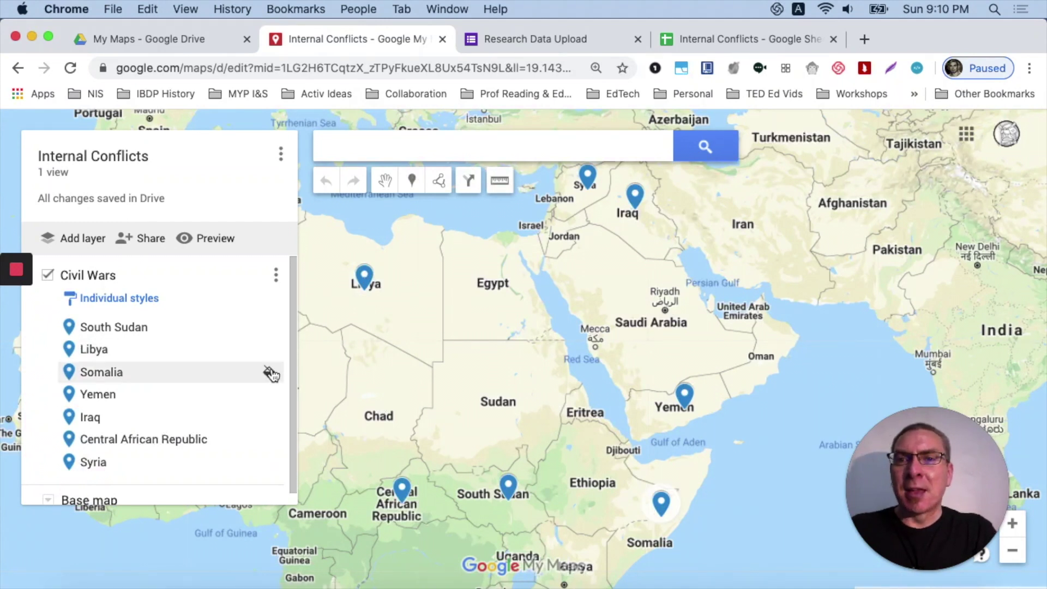
scroll(218, 385, "down", 1)
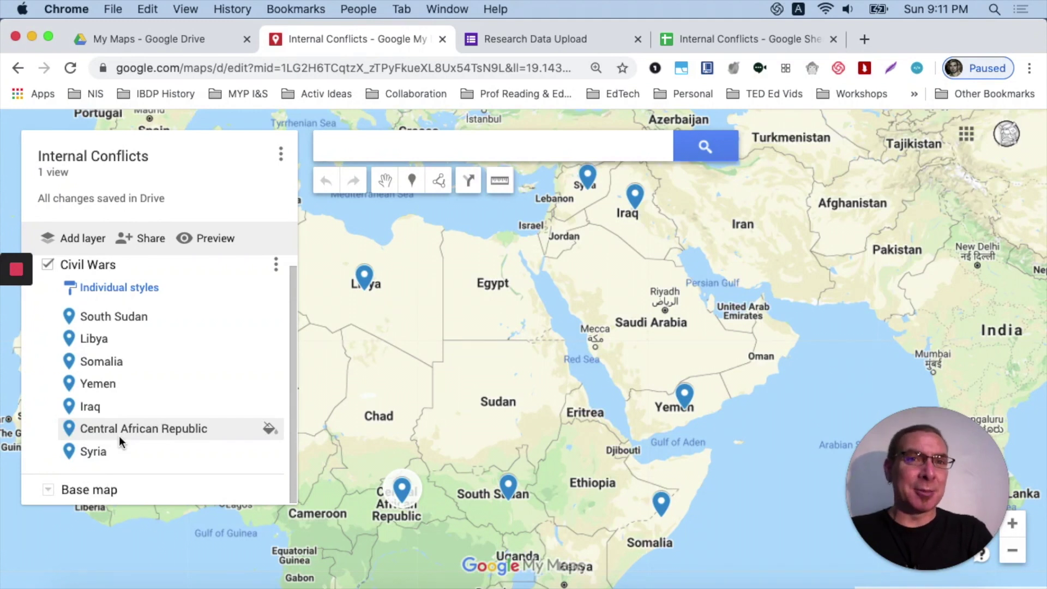
Drag the Insurgency sheet ahead of Civil War, then return to the map.
left_click(699, 44)
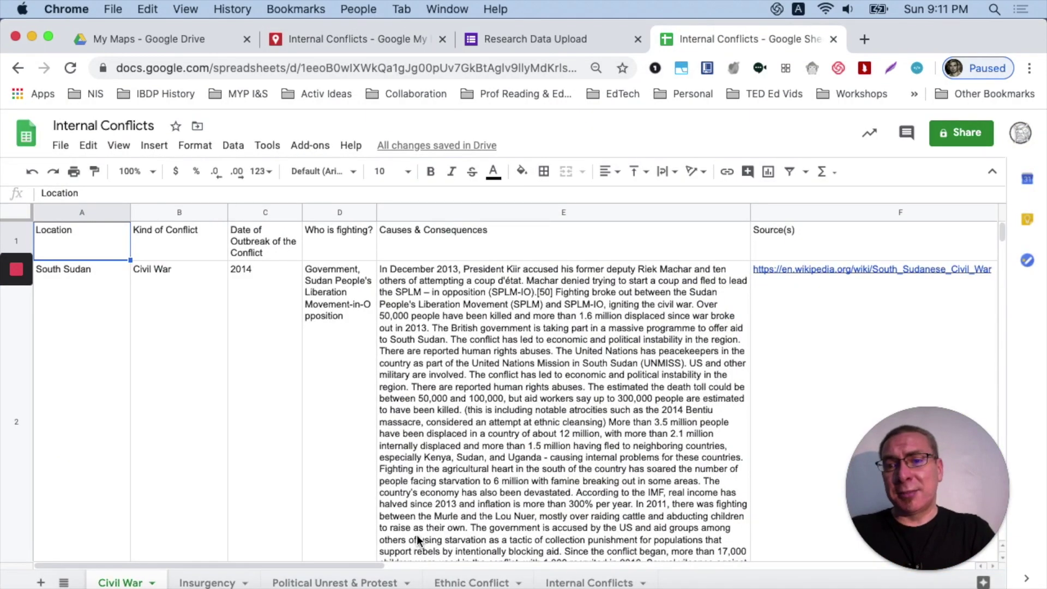
left_click_drag(212, 583, 182, 581)
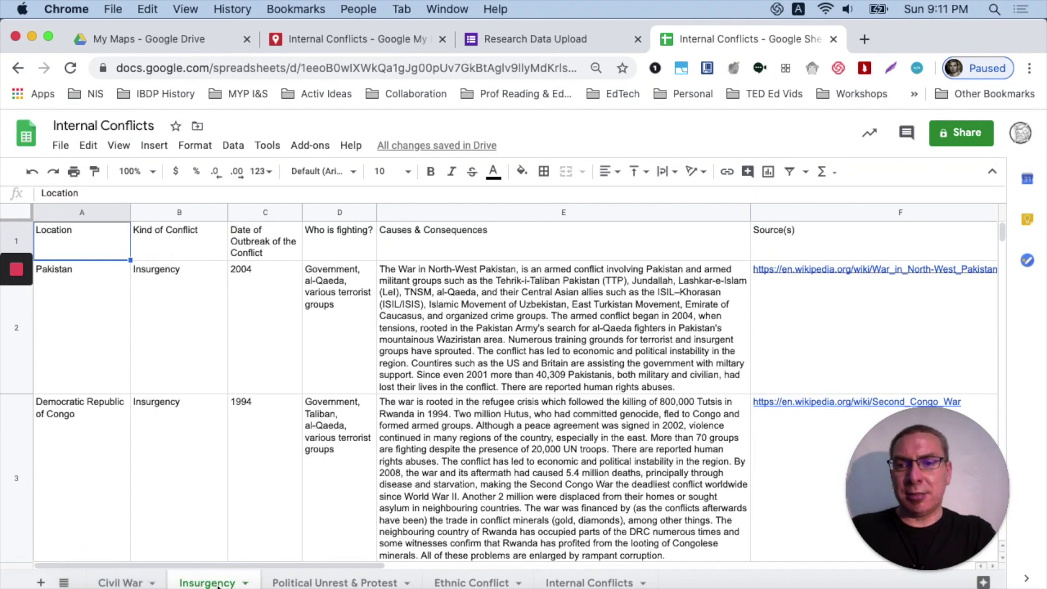
left_click_drag(218, 585, 102, 584)
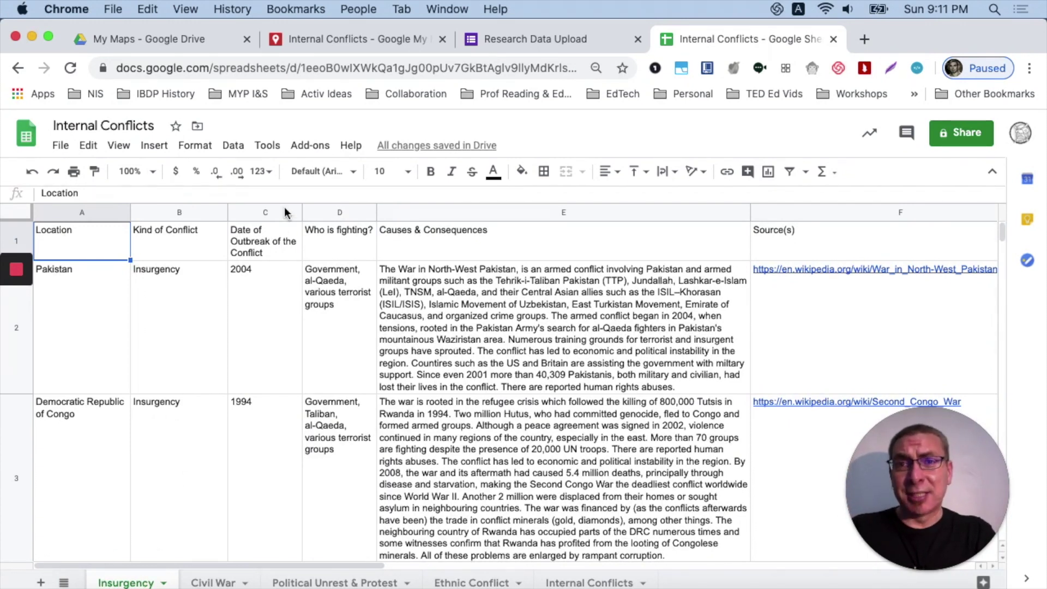
left_click(345, 49)
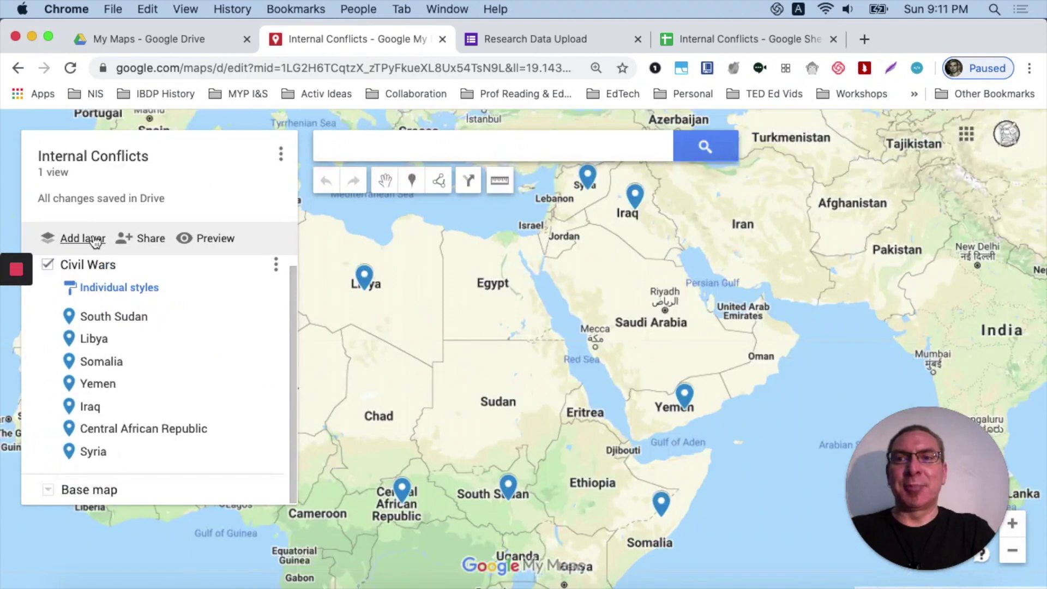
Add a new layer and name it 'Insurgency'.
left_click(94, 242)
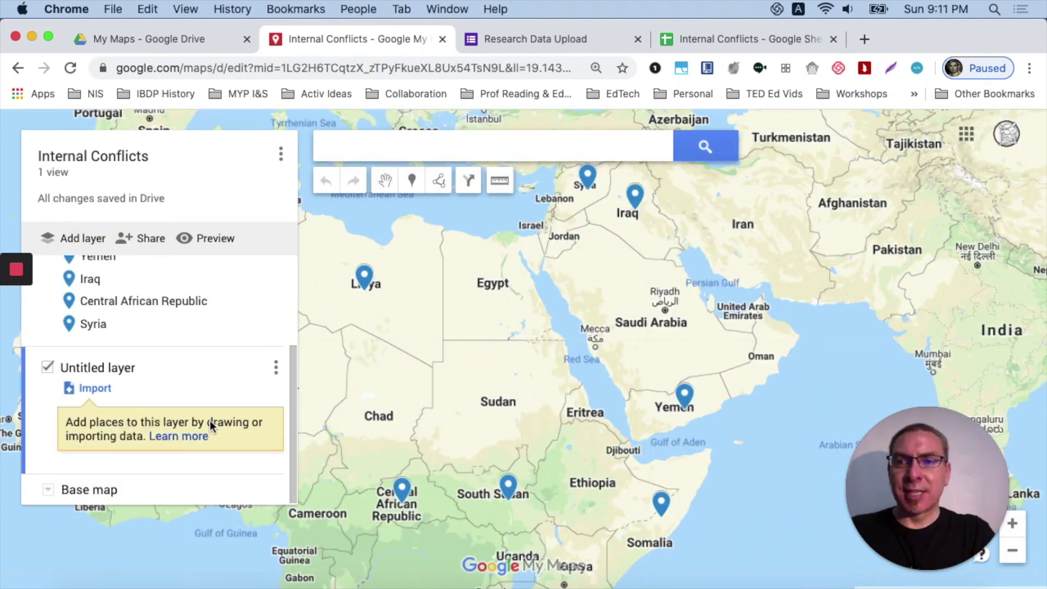
left_click(275, 366)
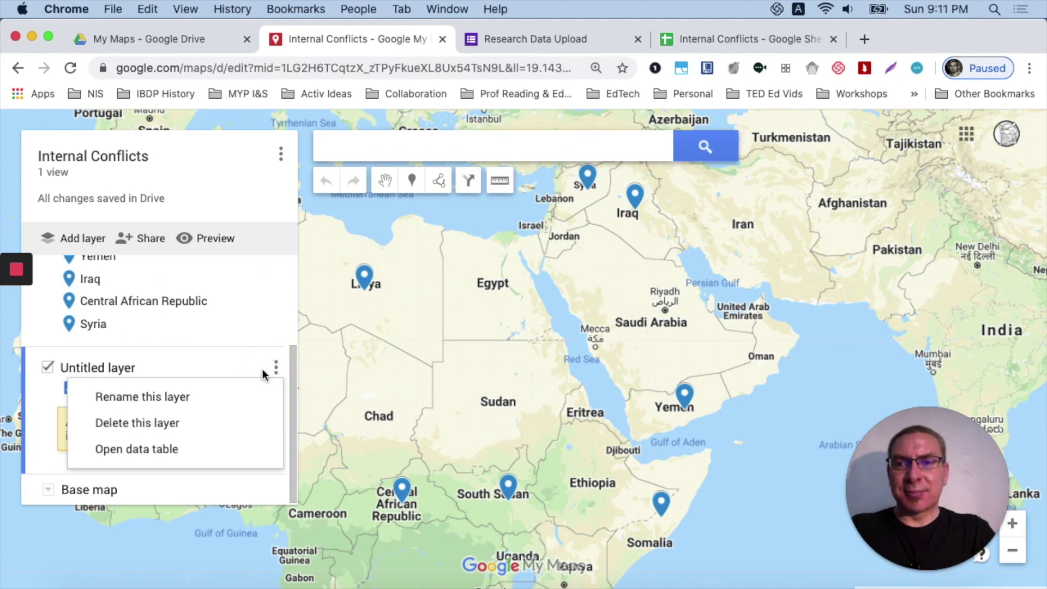
left_click(191, 397)
type("Insurgency")
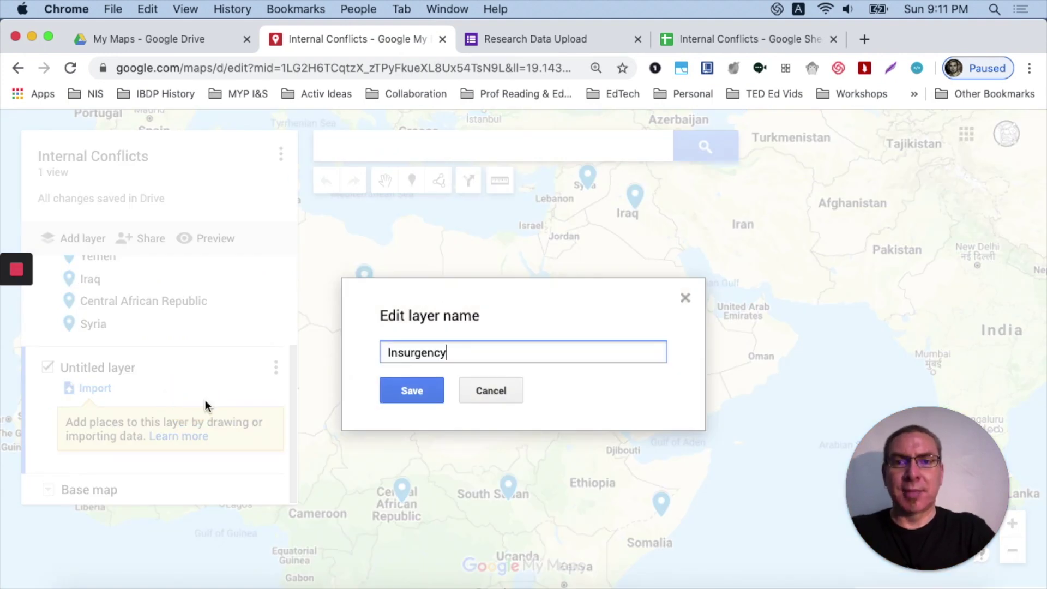
left_click(412, 390)
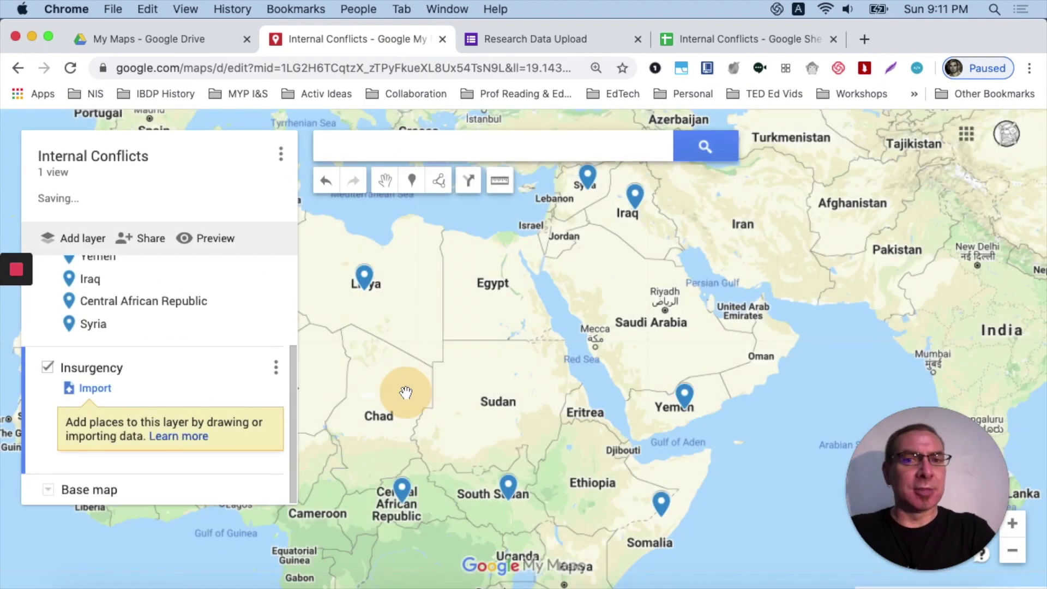
Import the Internal Conflicts spreadsheet from Drive into Insurgency, positioned and titled by Location.
left_click(96, 388)
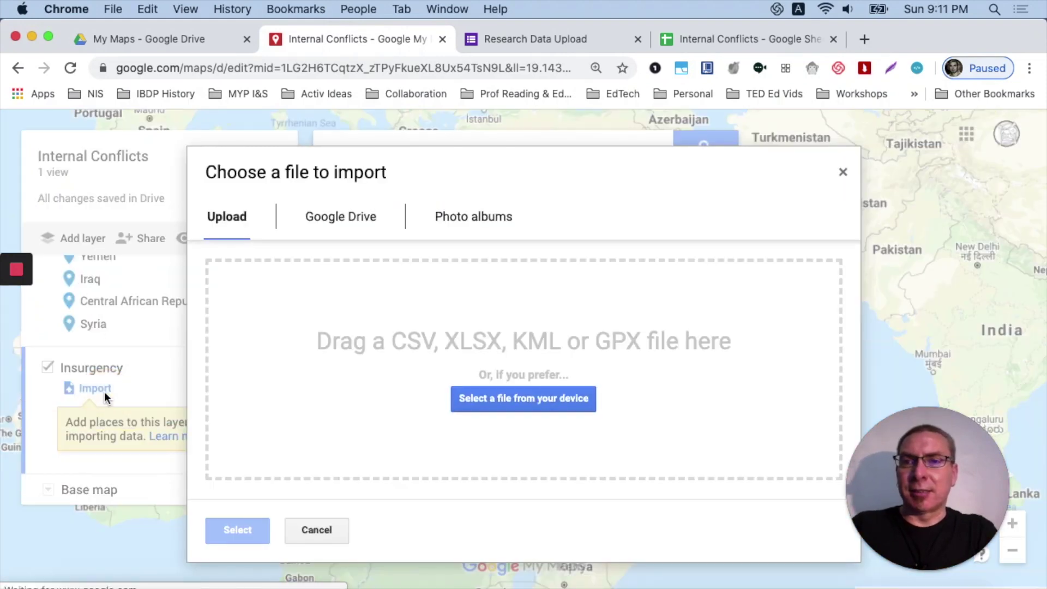
left_click(369, 222)
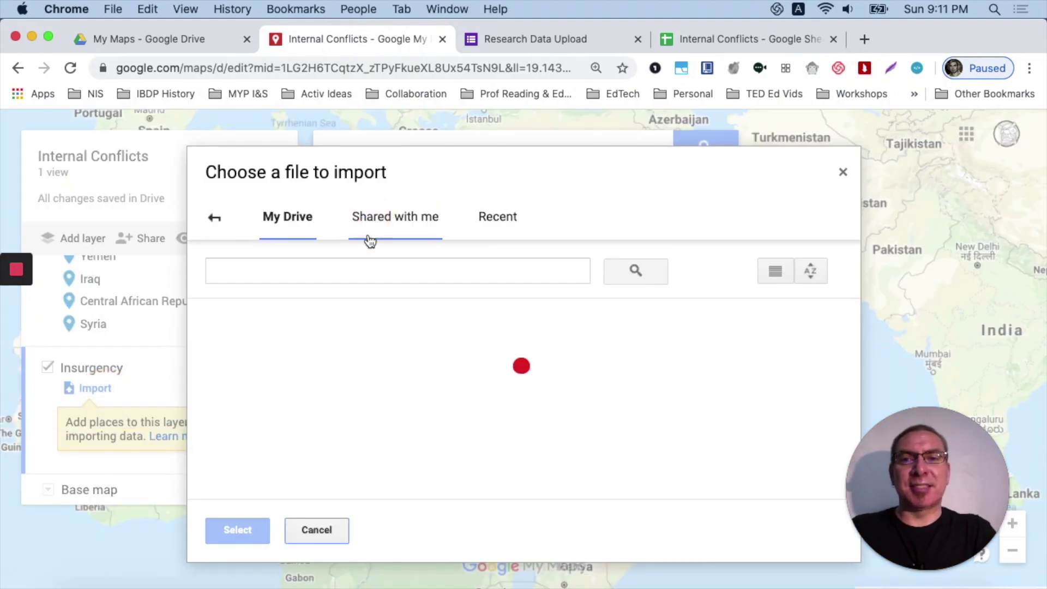
left_click(362, 271)
type("ontar")
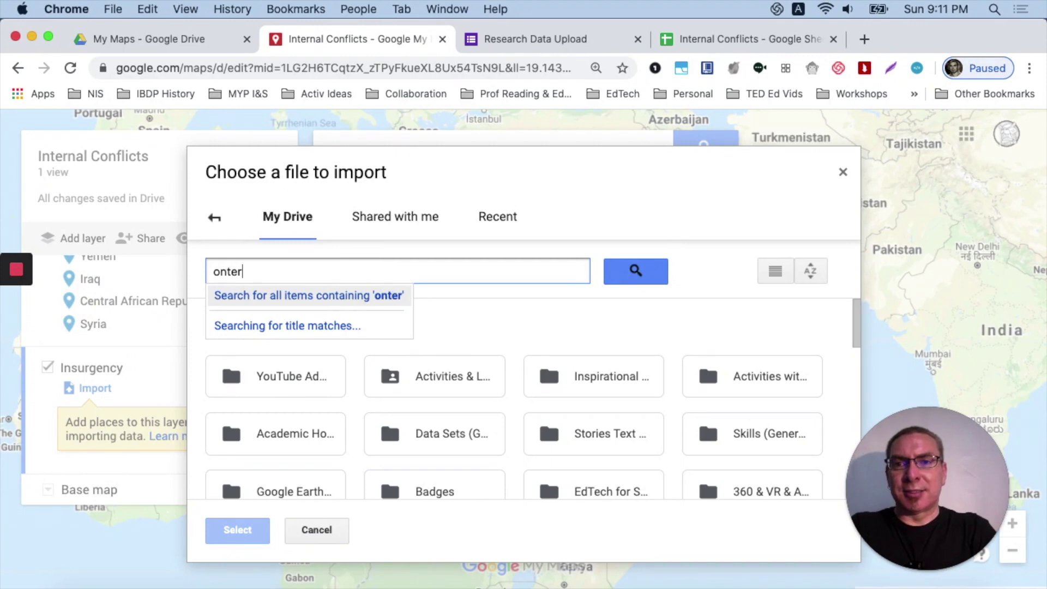
key("BackSpace")
key("BackSpace")
key("BackSpace")
key("BackSpace")
key("BackSpace")
type("interna")
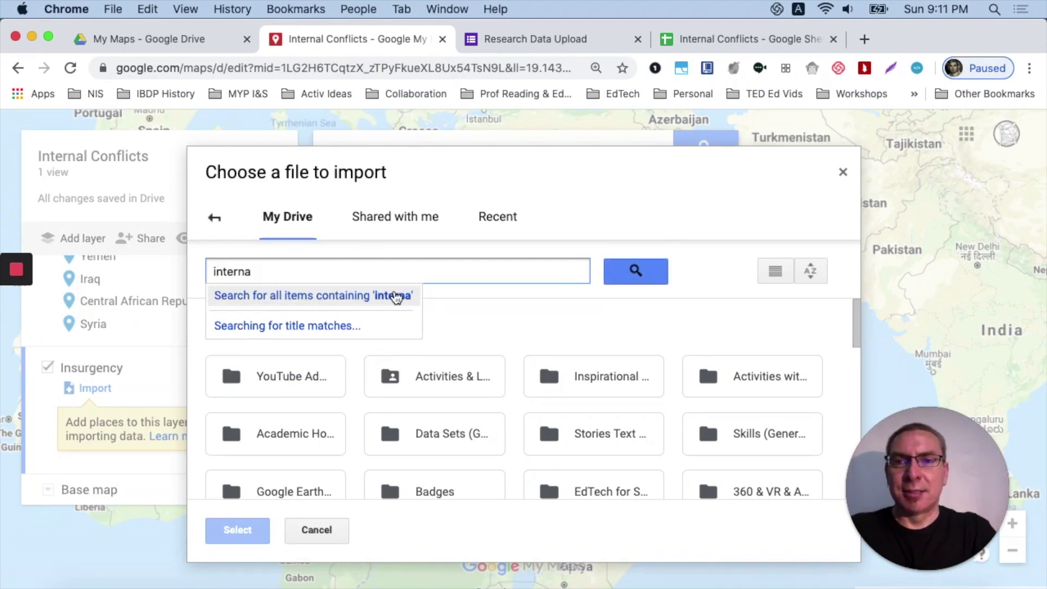
left_click(306, 318)
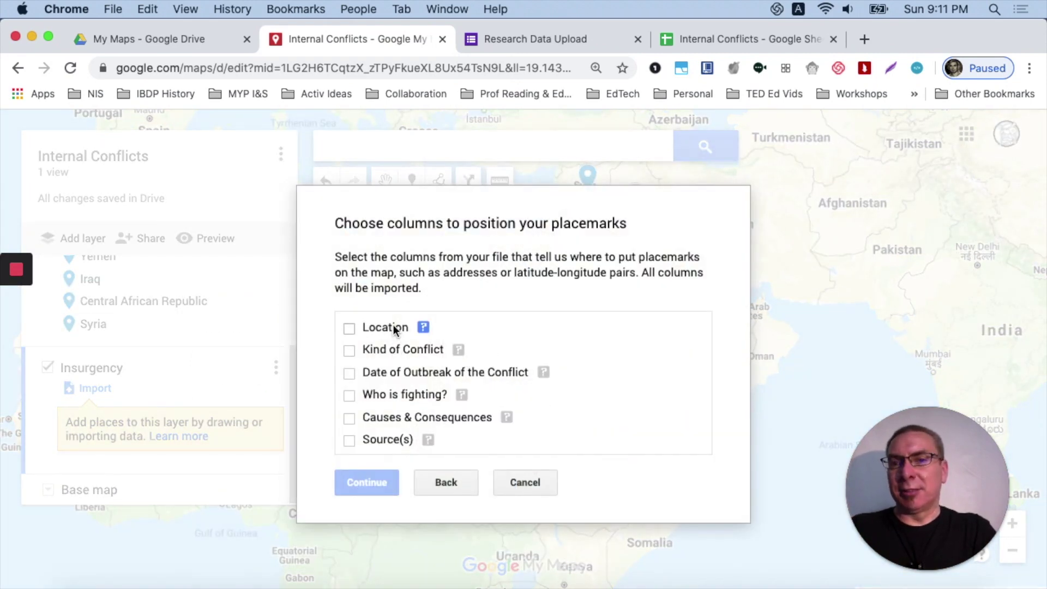
left_click(394, 325)
left_click(377, 476)
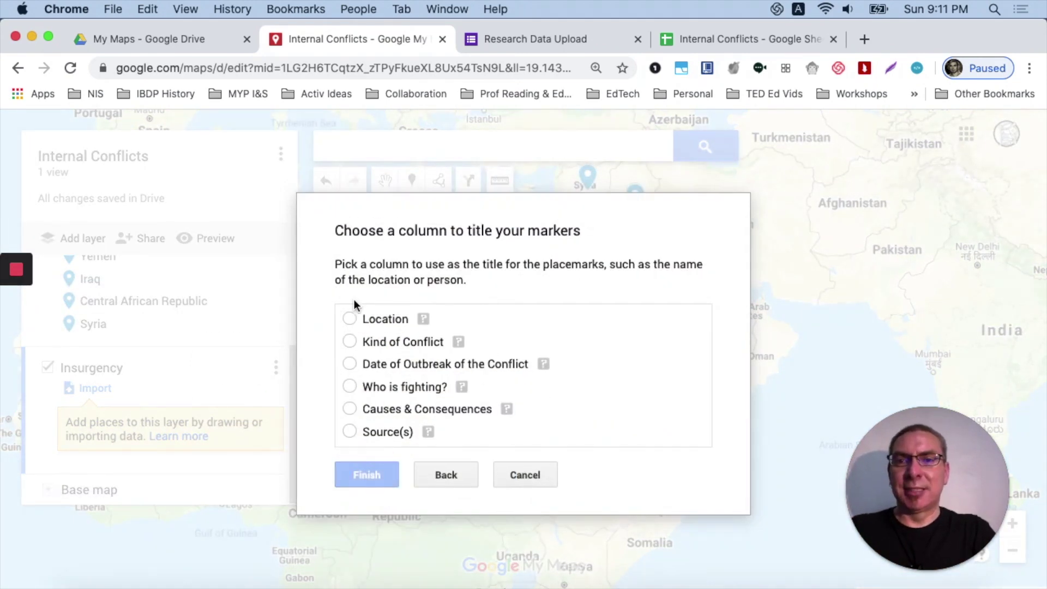
left_click(350, 319)
left_click(364, 477)
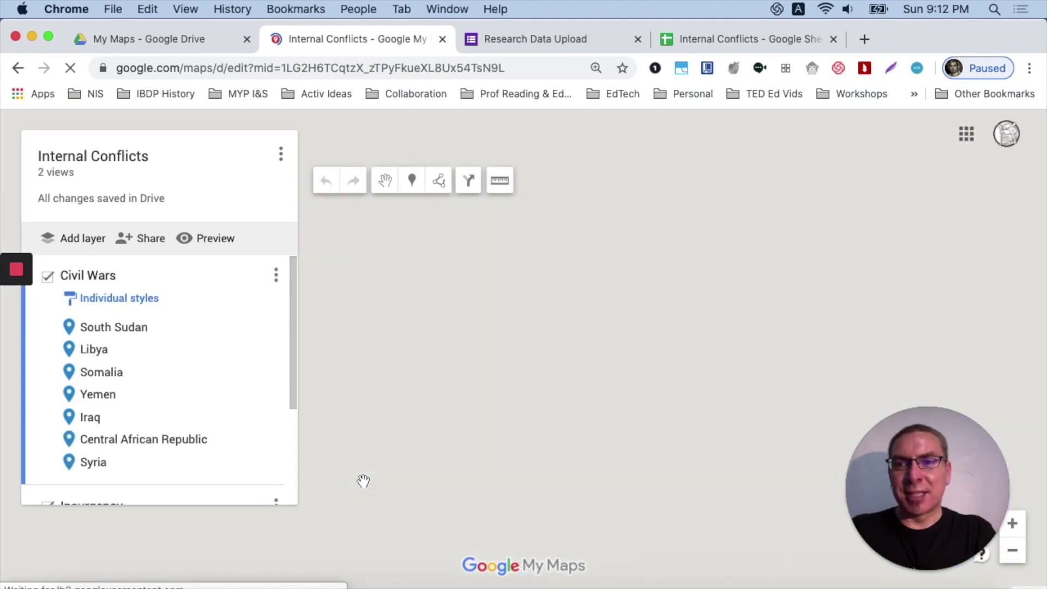
Colour the Pakistan, Democratic Republic of Congo and Nigeria Insurgency pins orange.
scroll(214, 390, "down", 3)
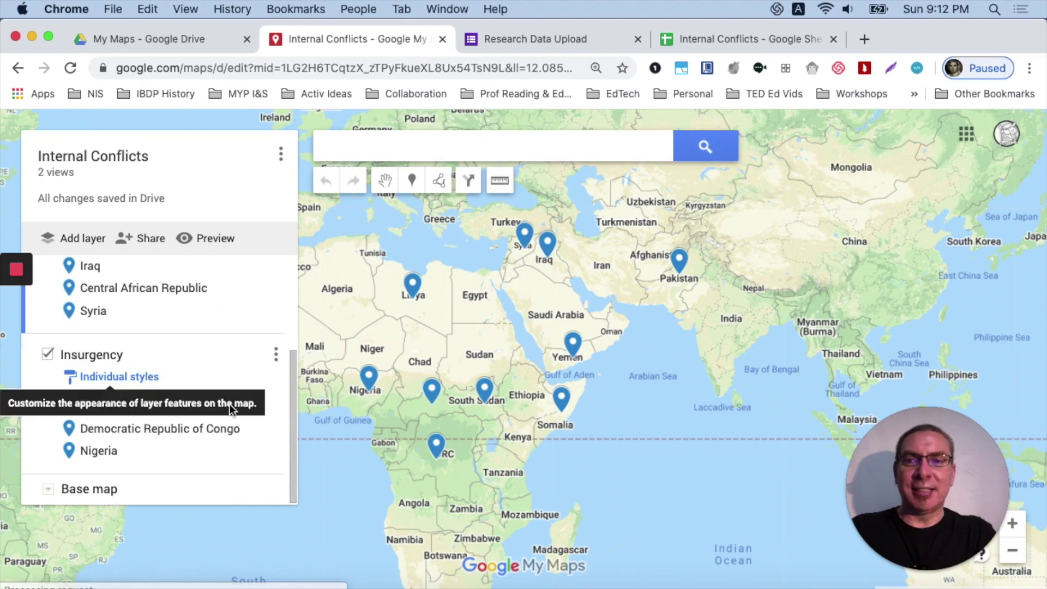
left_click(269, 408)
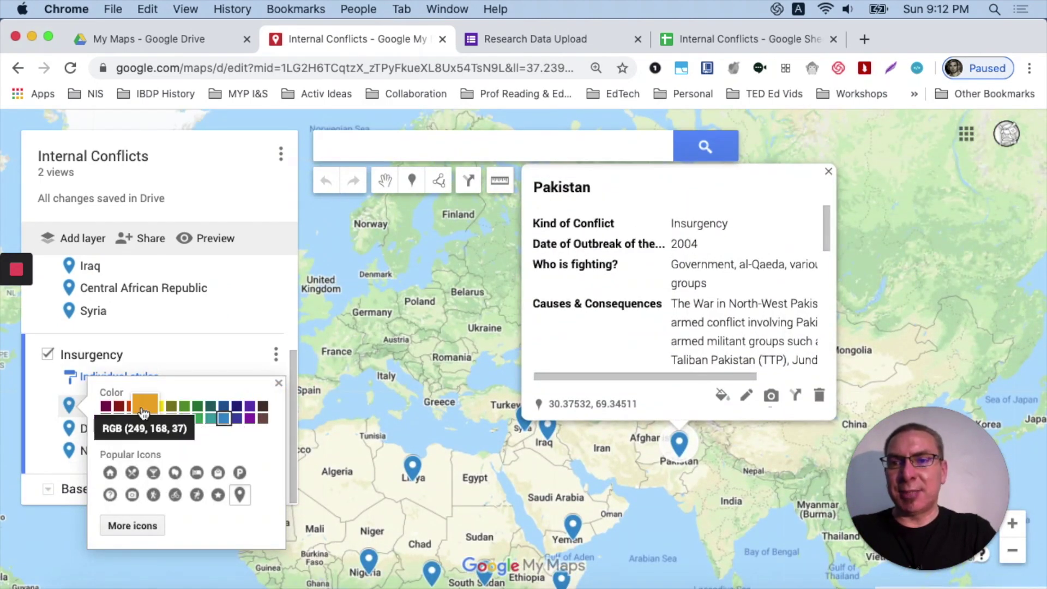
left_click(143, 410)
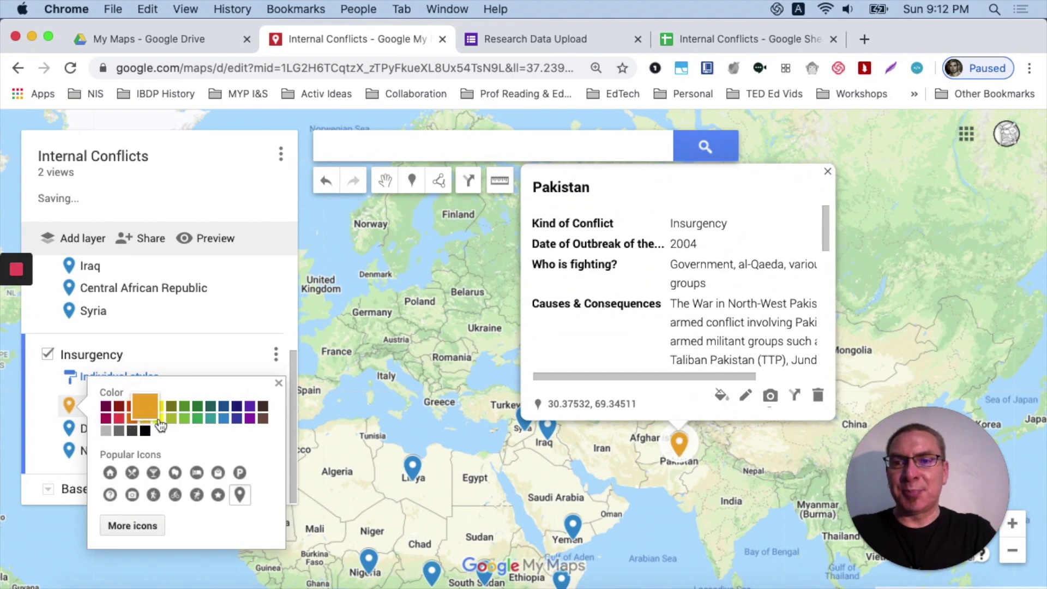
left_click(279, 383)
left_click(269, 429)
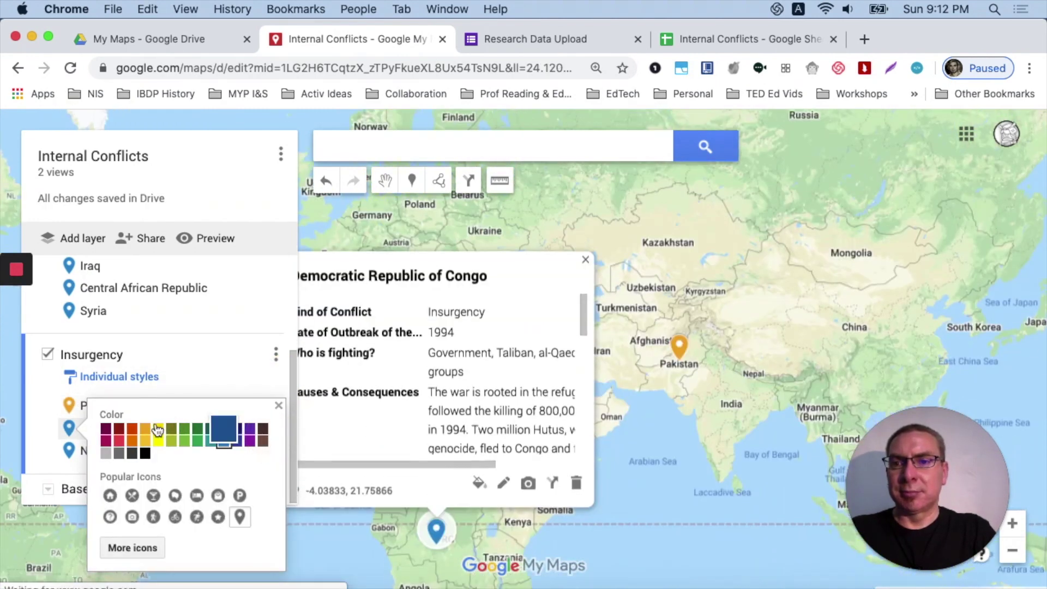
left_click(143, 432)
left_click(109, 450)
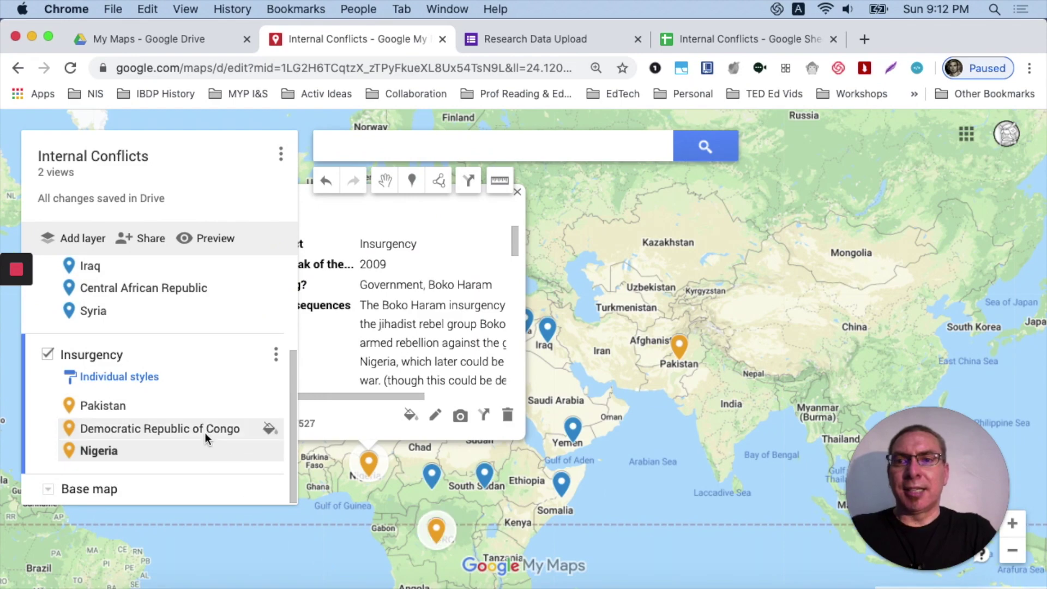
scroll(205, 432, "up", 5)
scroll(205, 436, "down", 5)
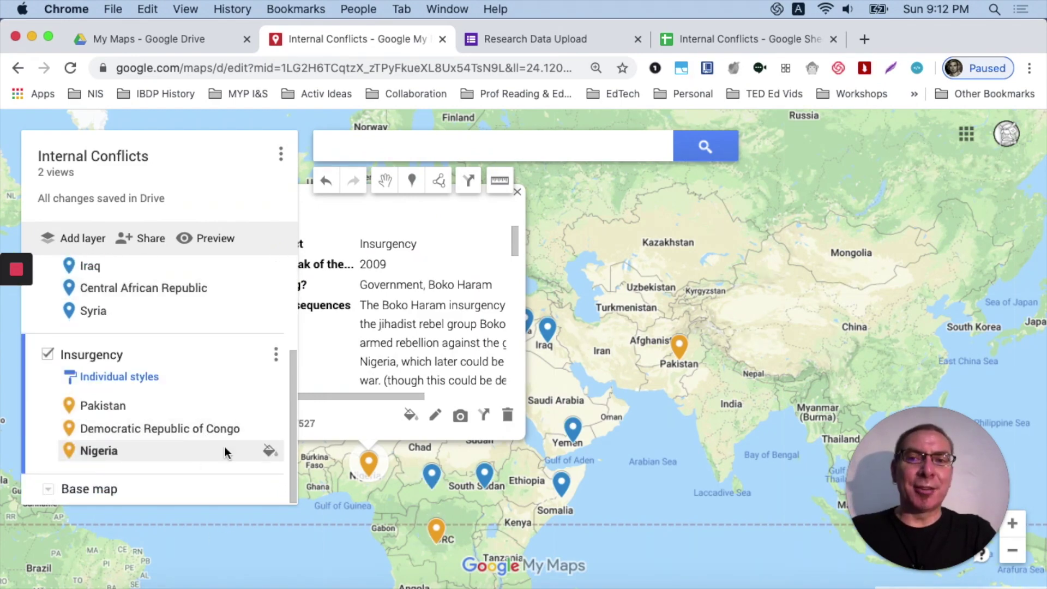
scroll(225, 451, "up", 5)
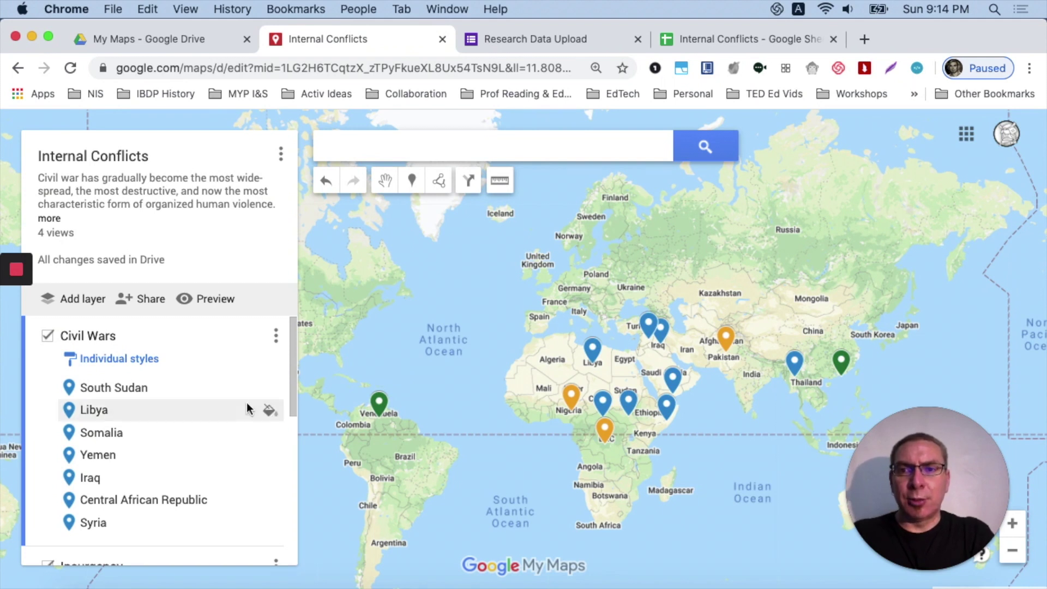
Browse image source options on the Libya pin, then cancel without adding media.
scroll(248, 406, "down", 10)
scroll(248, 407, "up", 10)
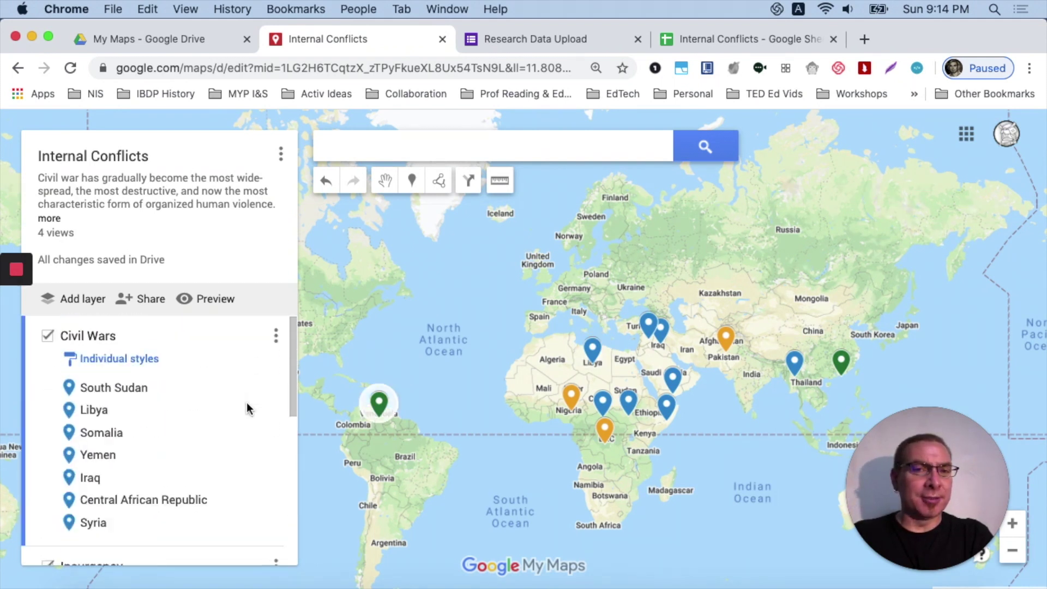
left_click(589, 345)
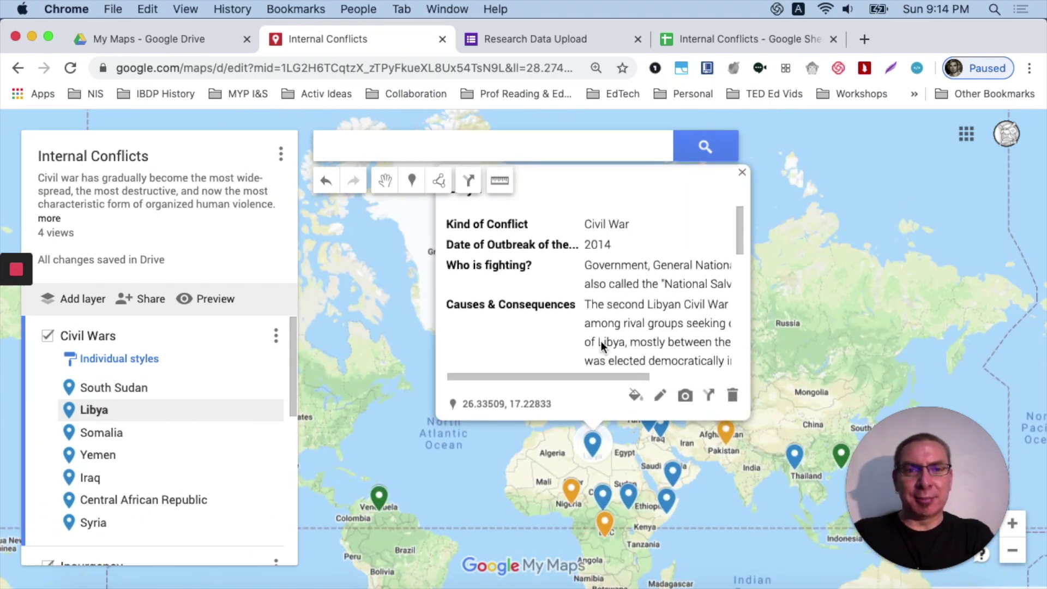
left_click(684, 395)
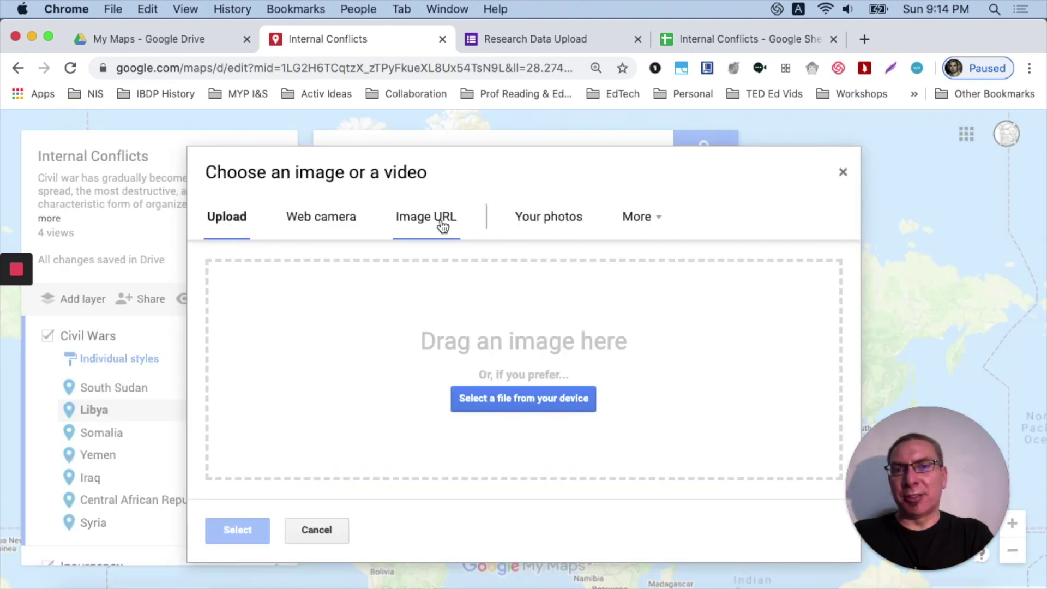
left_click(443, 226)
left_click(634, 218)
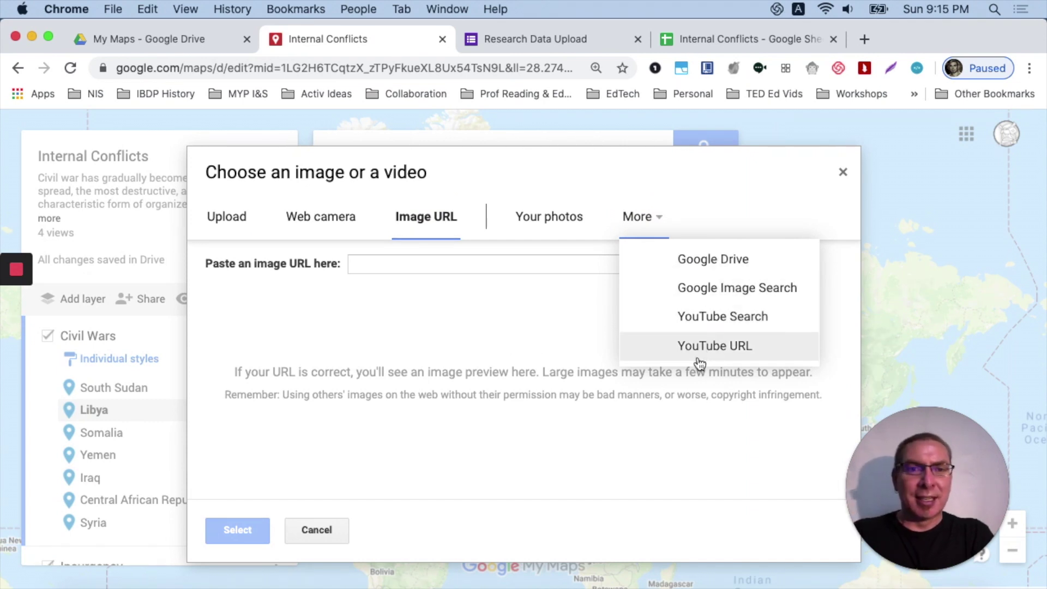
left_click(316, 529)
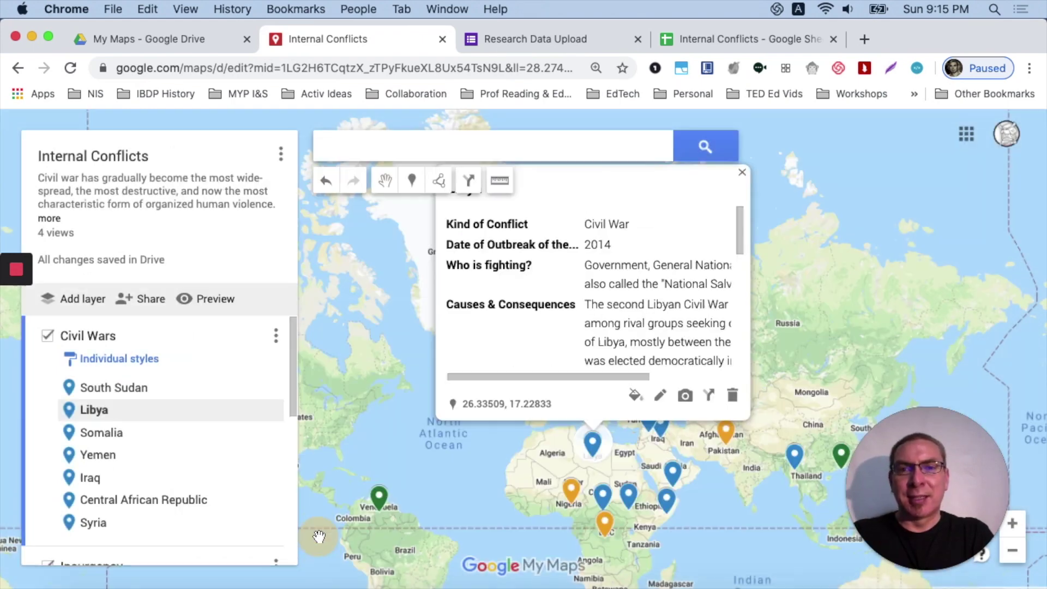
On the Hong Kong pin, search Google Images for 'hong kong protest'.
left_click(840, 455)
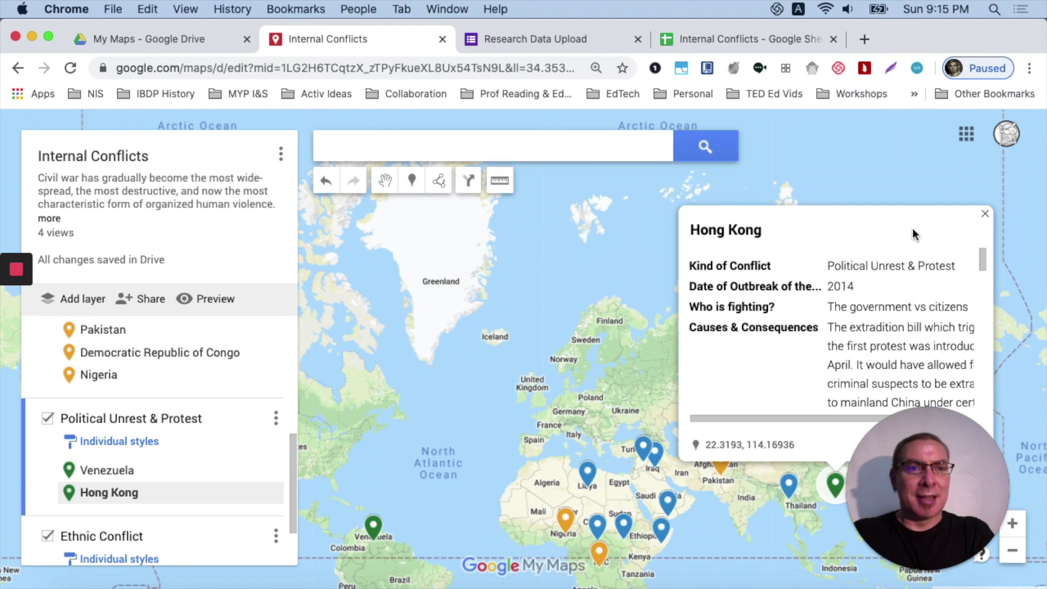
left_click(370, 238)
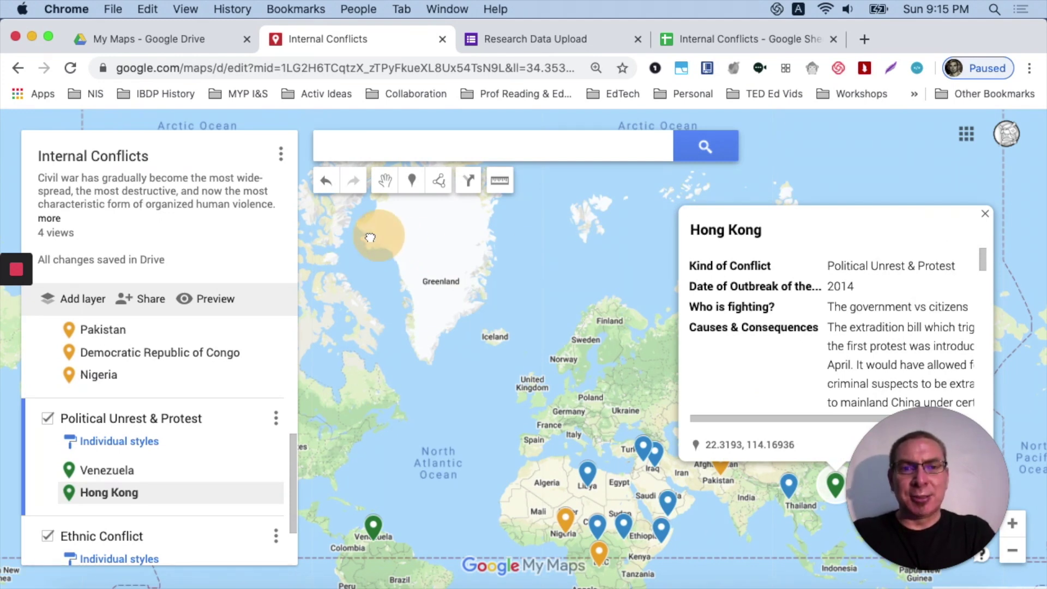
left_click_drag(370, 238, 190, 212)
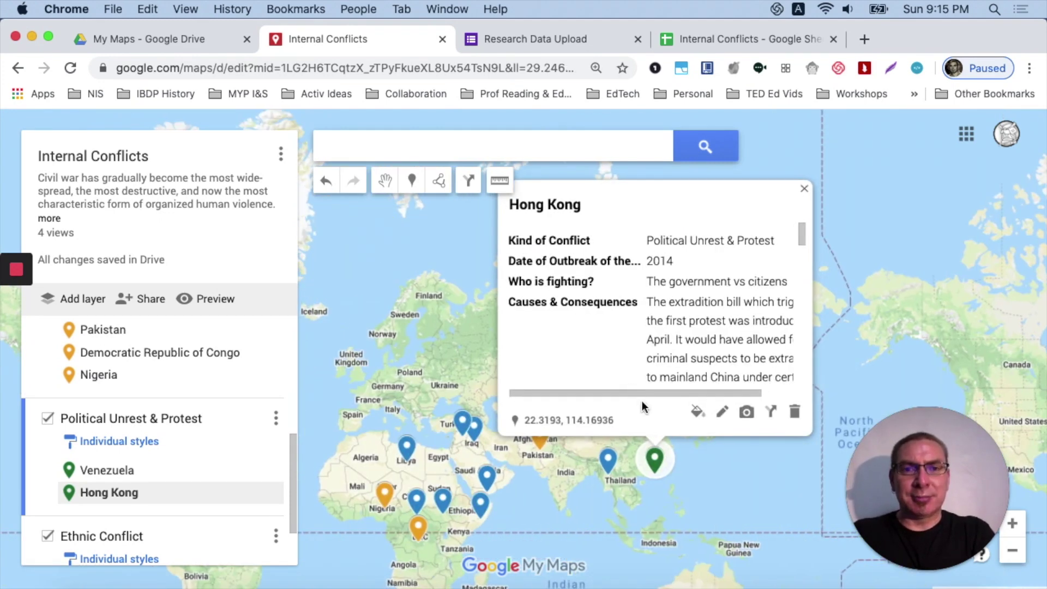
left_click(747, 412)
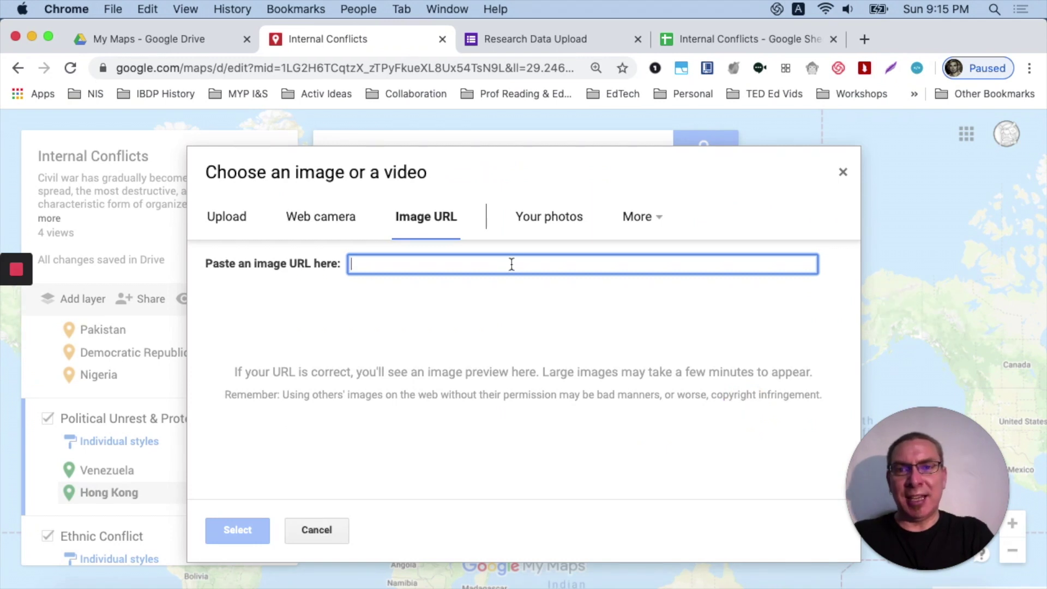
left_click(640, 220)
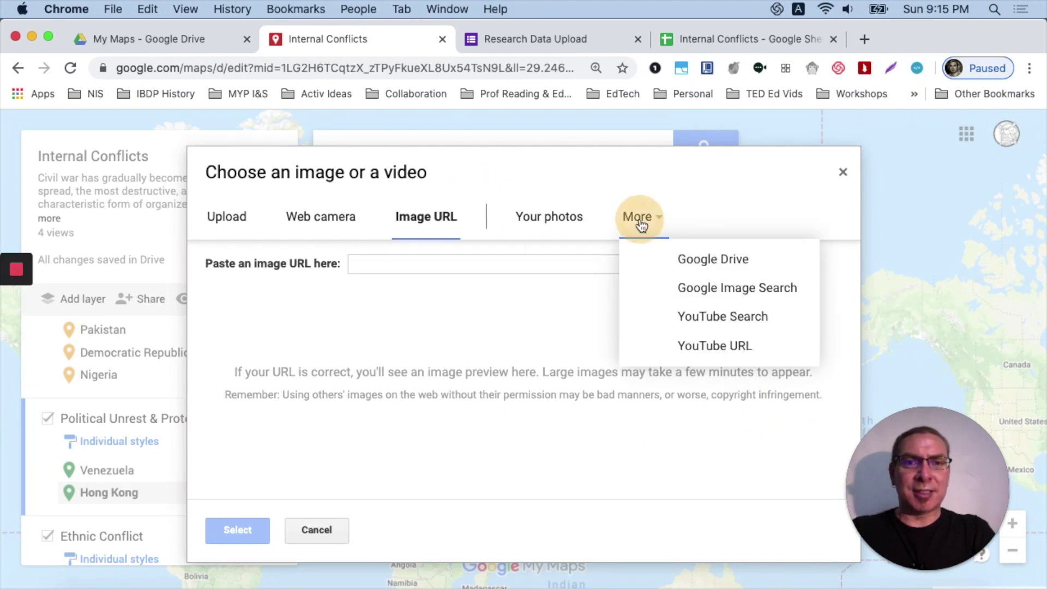
left_click(688, 288)
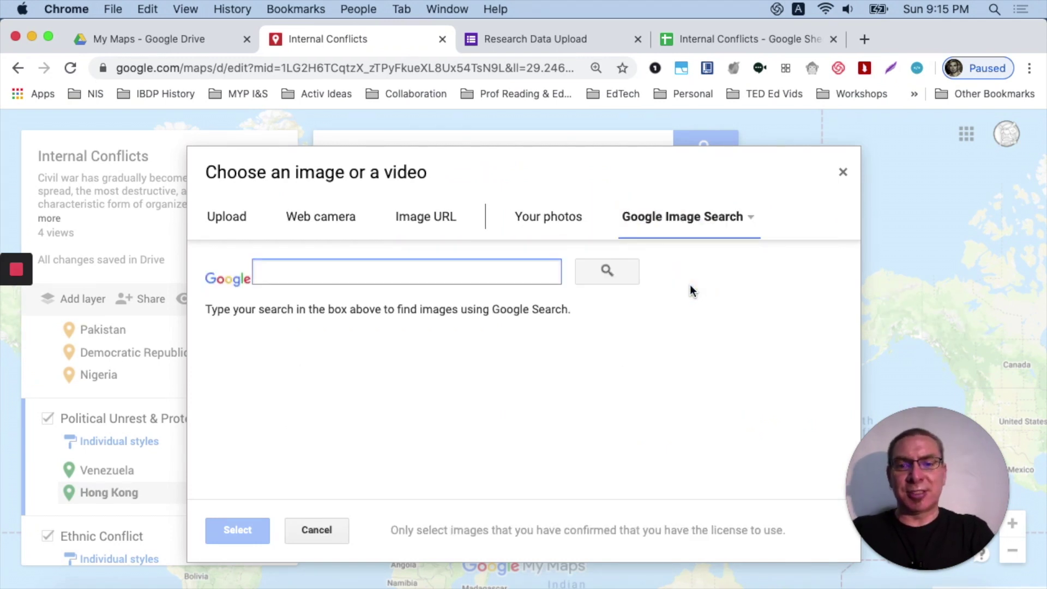
type("hong kong pro")
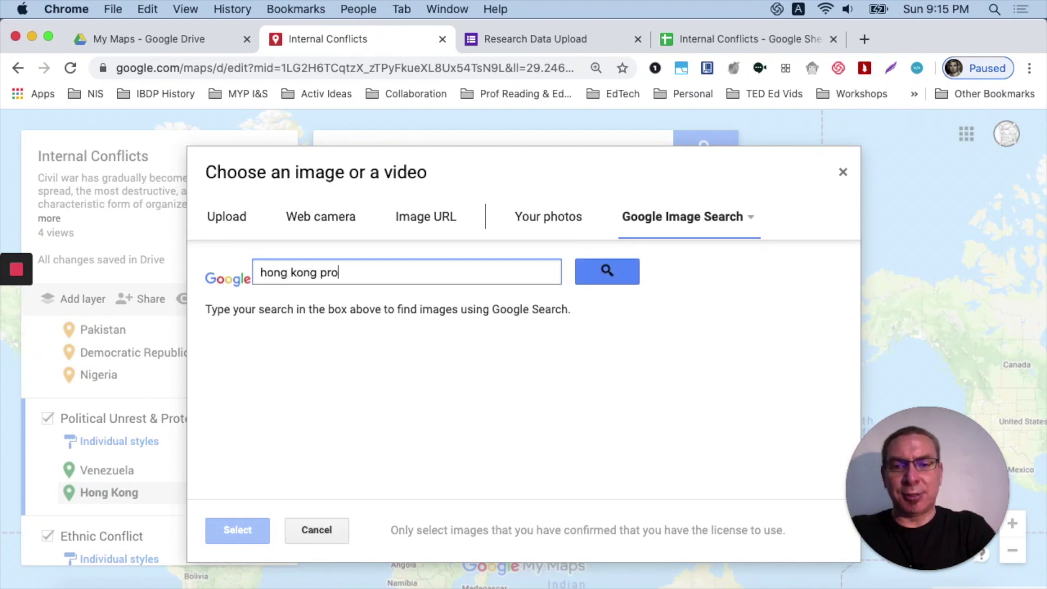
type("test")
key("Return")
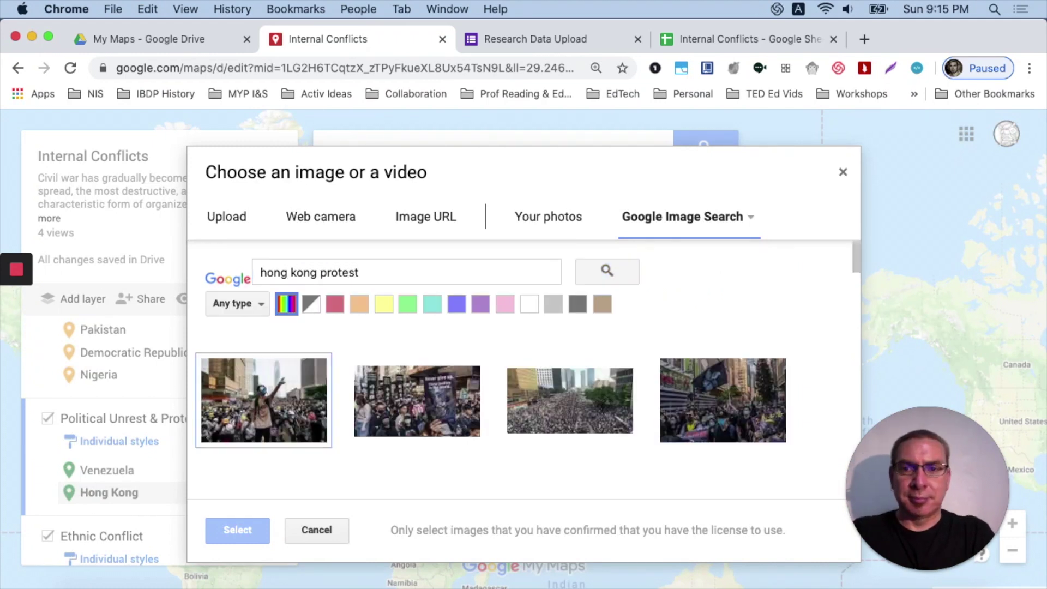
Attach the aerial protest crowd photo to the Hong Kong pin and save it.
left_click(554, 403)
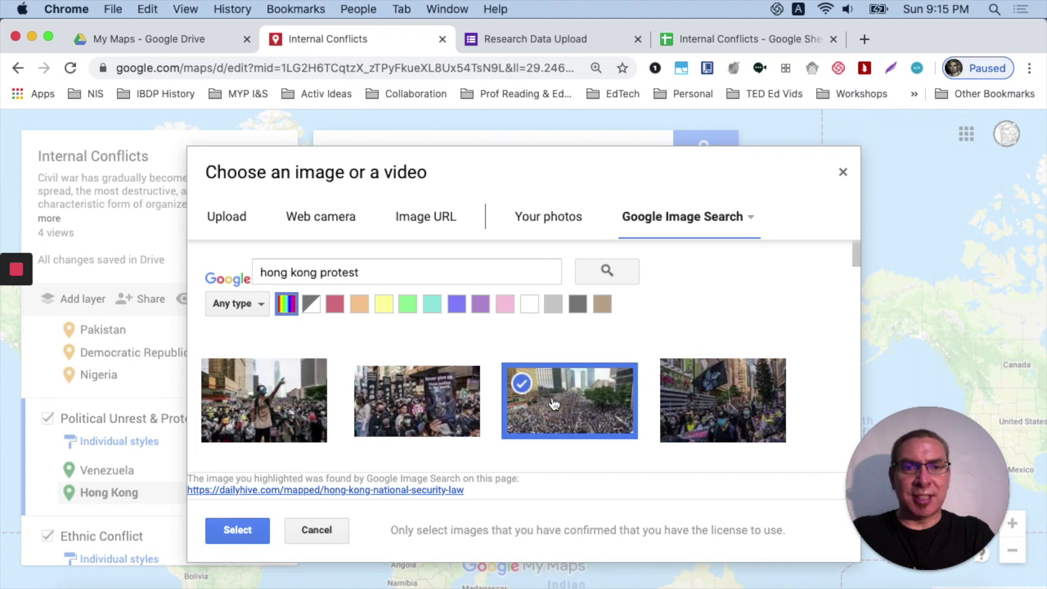
left_click(238, 530)
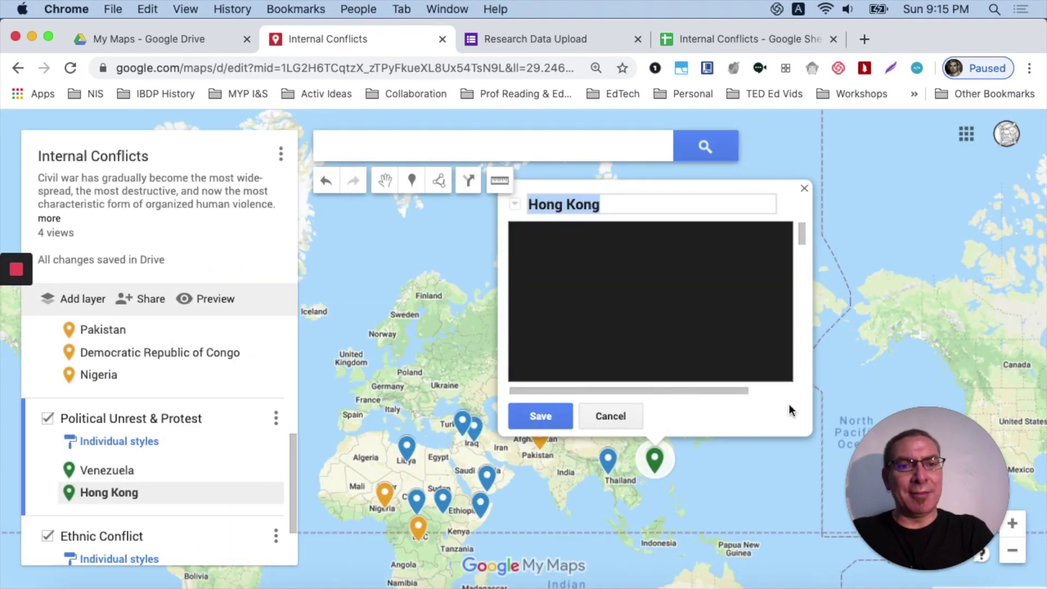
scroll(742, 338, "down", 10)
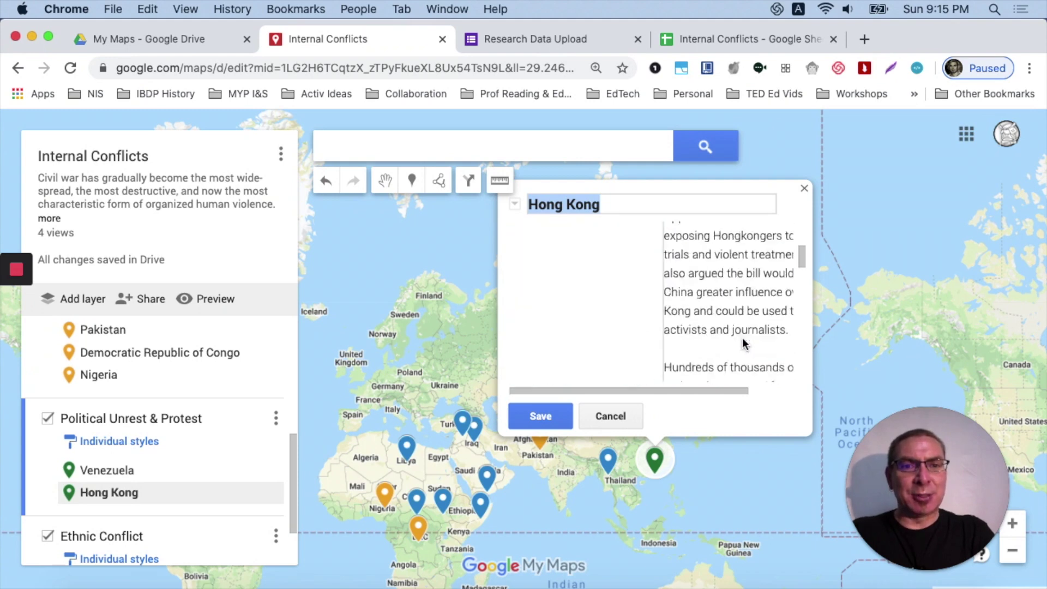
left_click(563, 420)
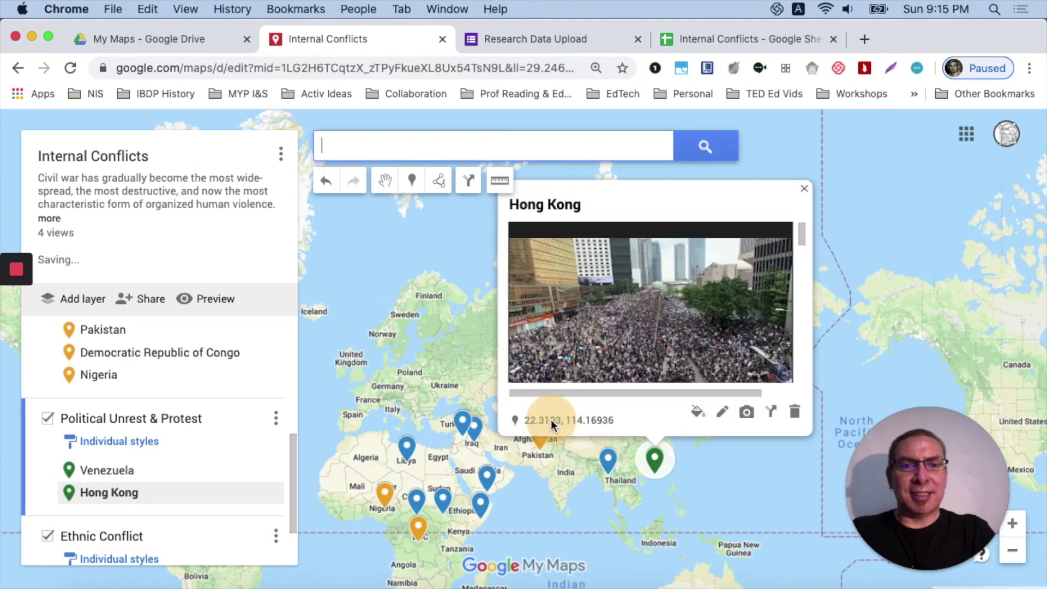
left_click(745, 412)
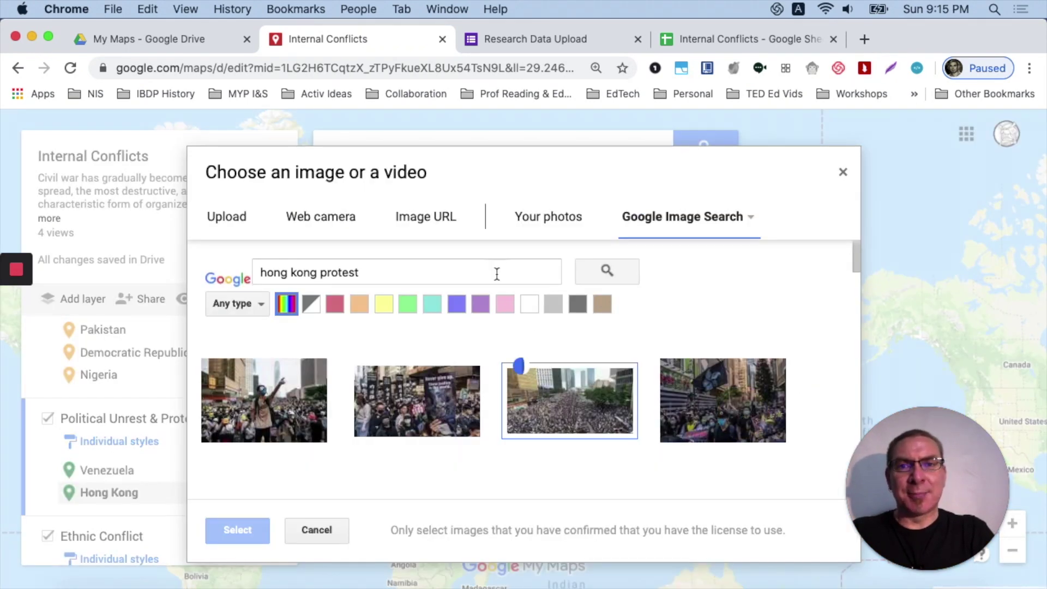
Find BBC News' 'Hong Kong: What is in Beijing's proposed law?' on YouTube and save it to the pin.
left_click(672, 225)
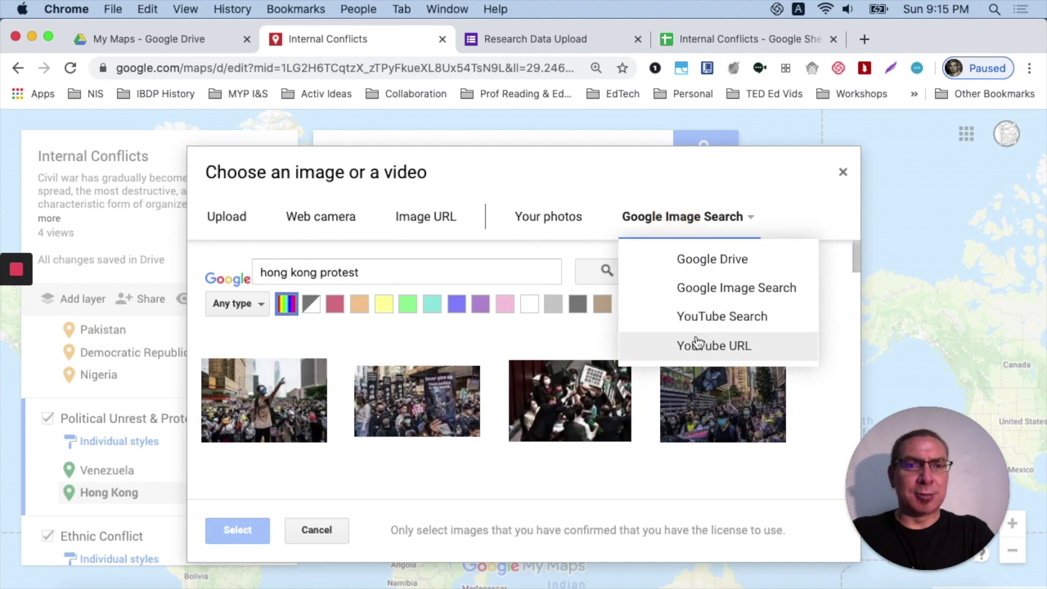
left_click(705, 318)
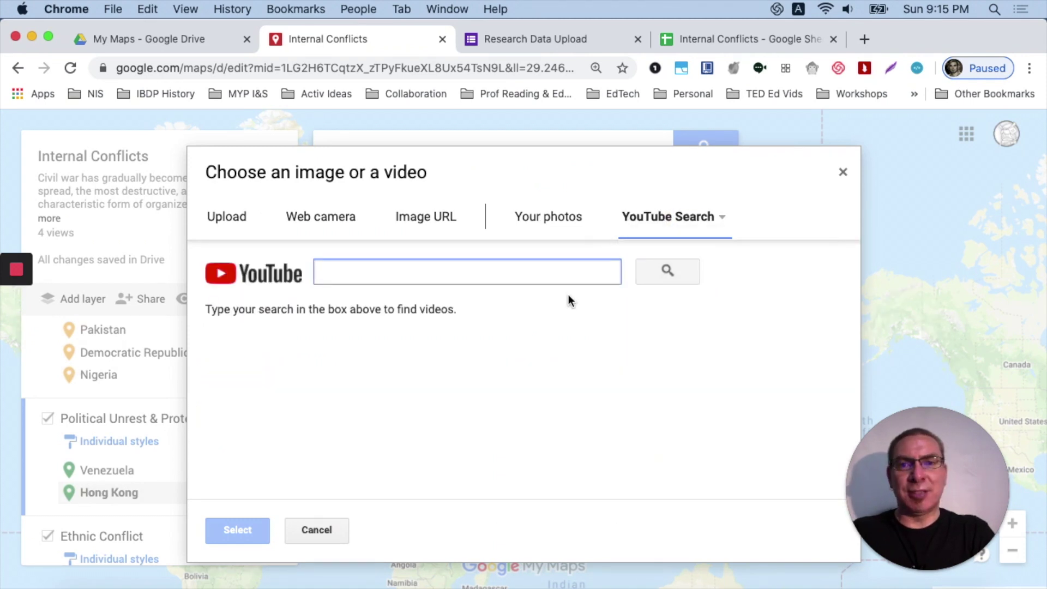
type("hong kong protest")
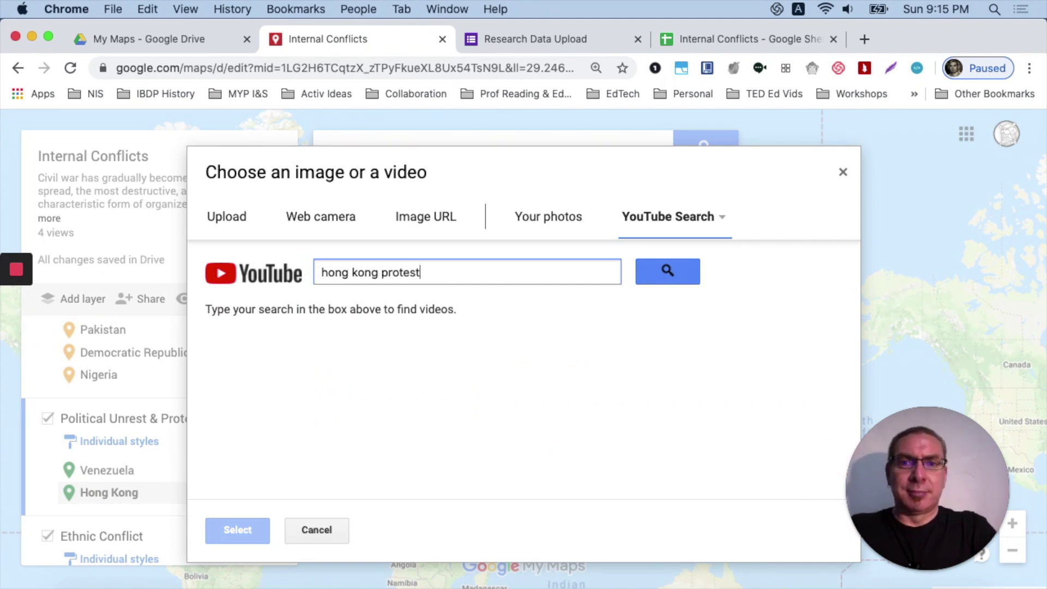
key("Return")
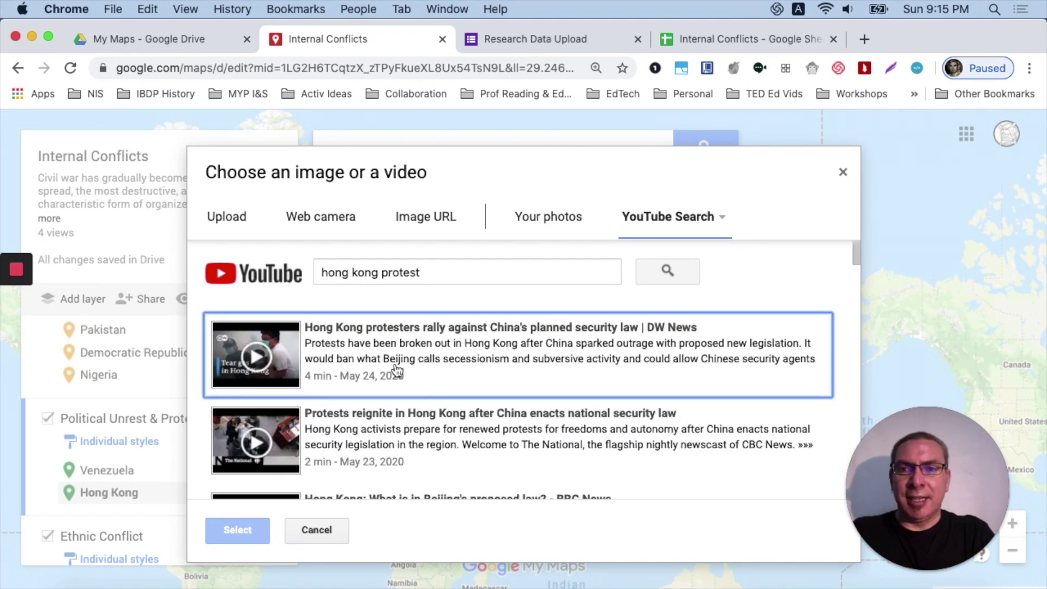
scroll(497, 357, "down", 2)
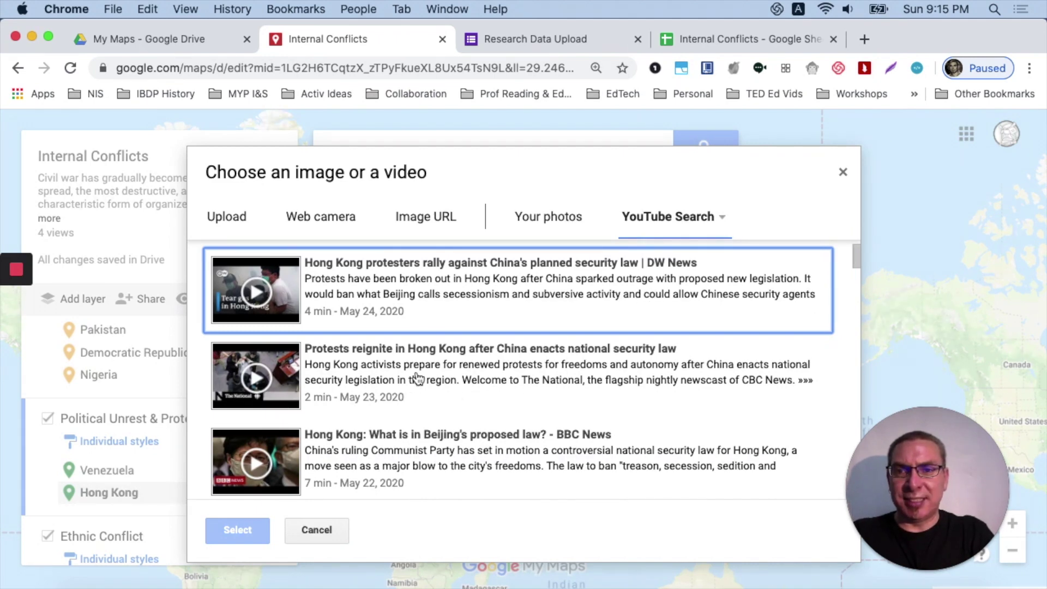
left_click(402, 457)
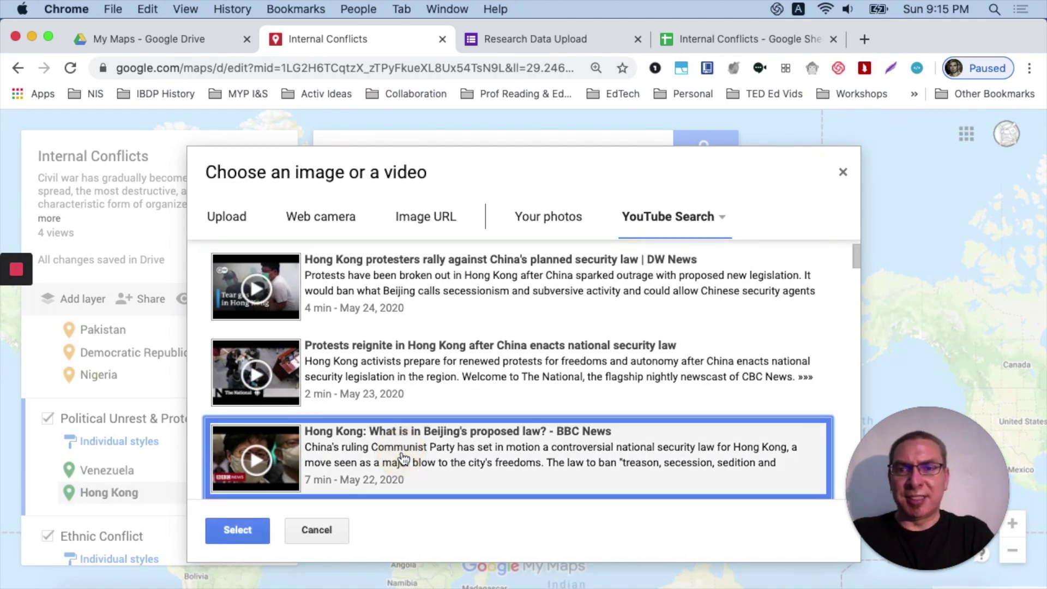
left_click(237, 529)
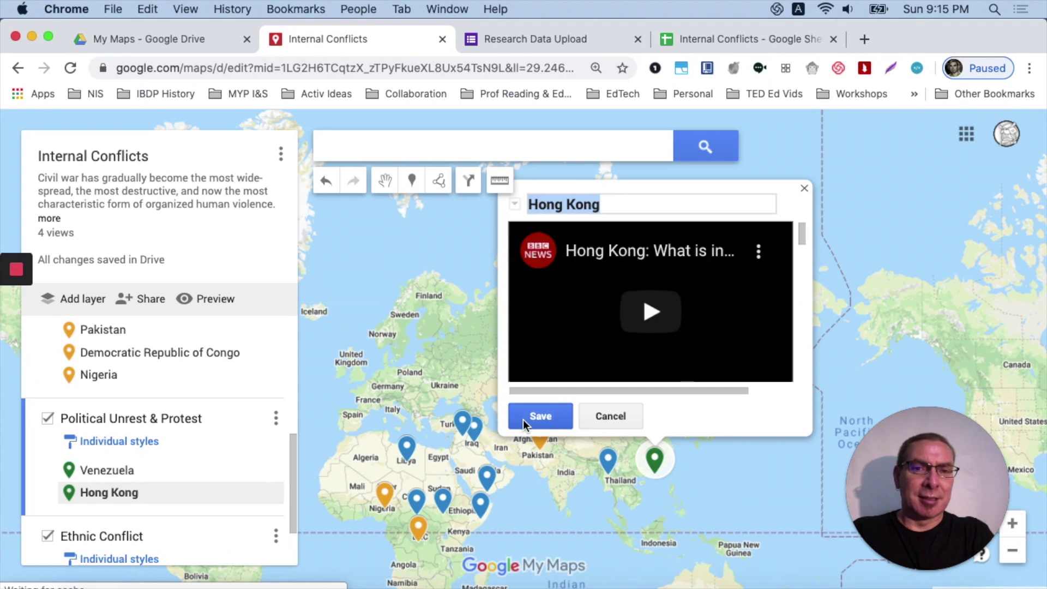
left_click(532, 417)
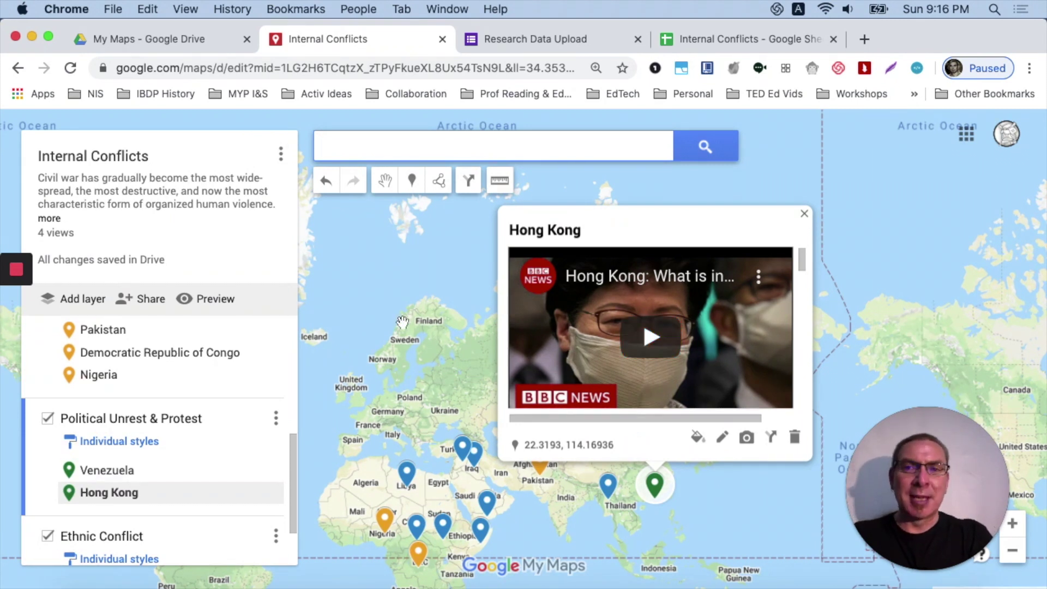
Open the map's sharing settings and review the link-access options.
left_click(151, 301)
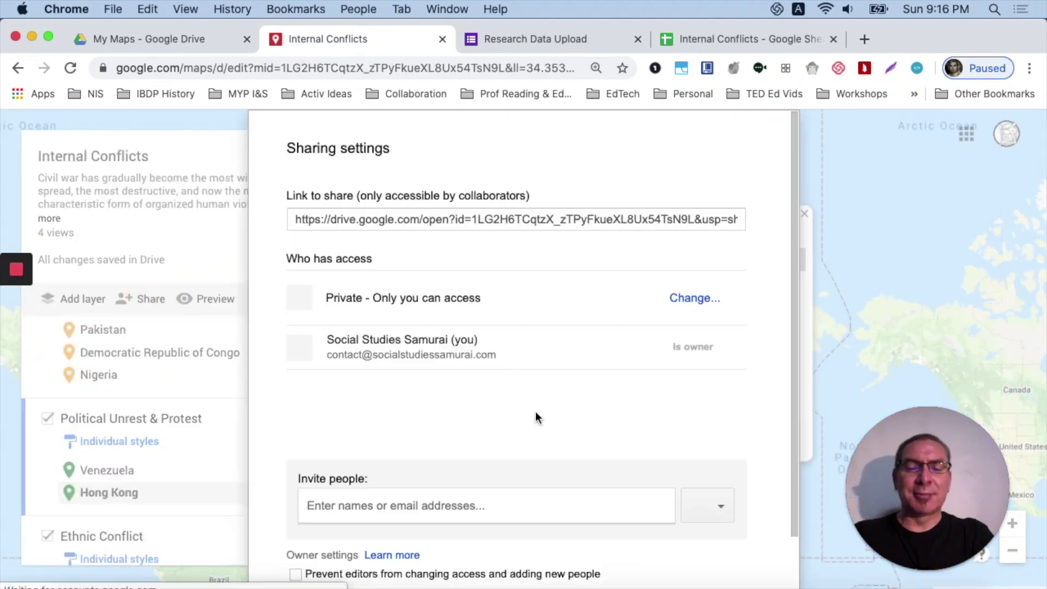
scroll(536, 417, "down", 3)
left_click(436, 448)
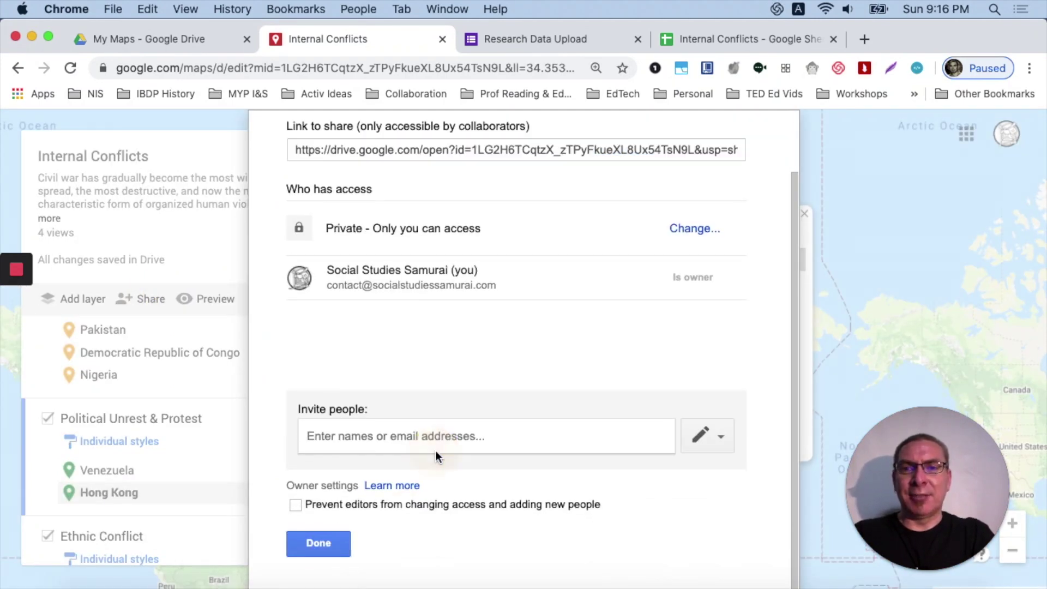
left_click(440, 439)
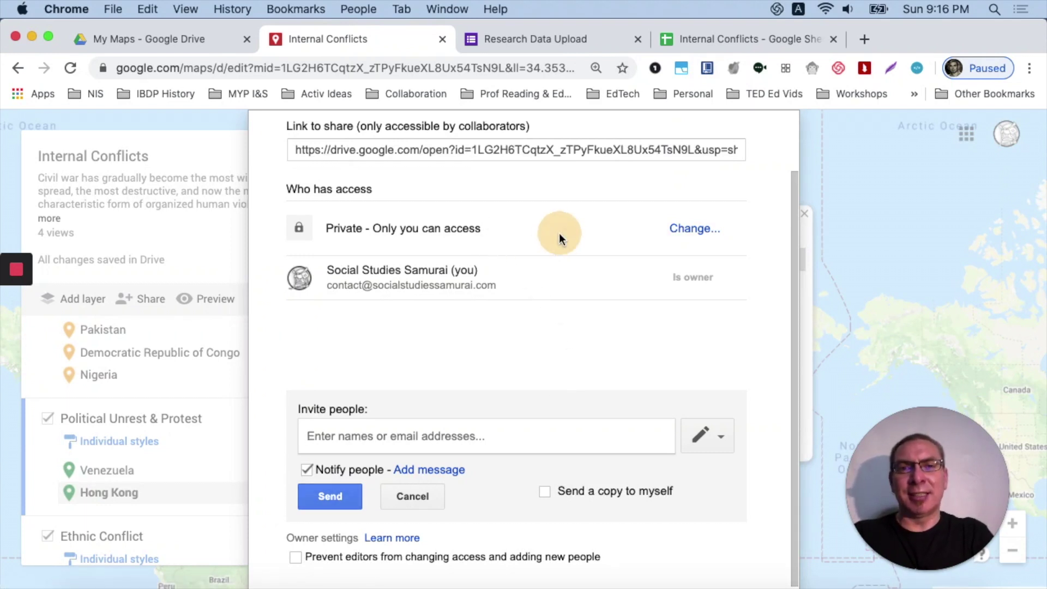
left_click(684, 228)
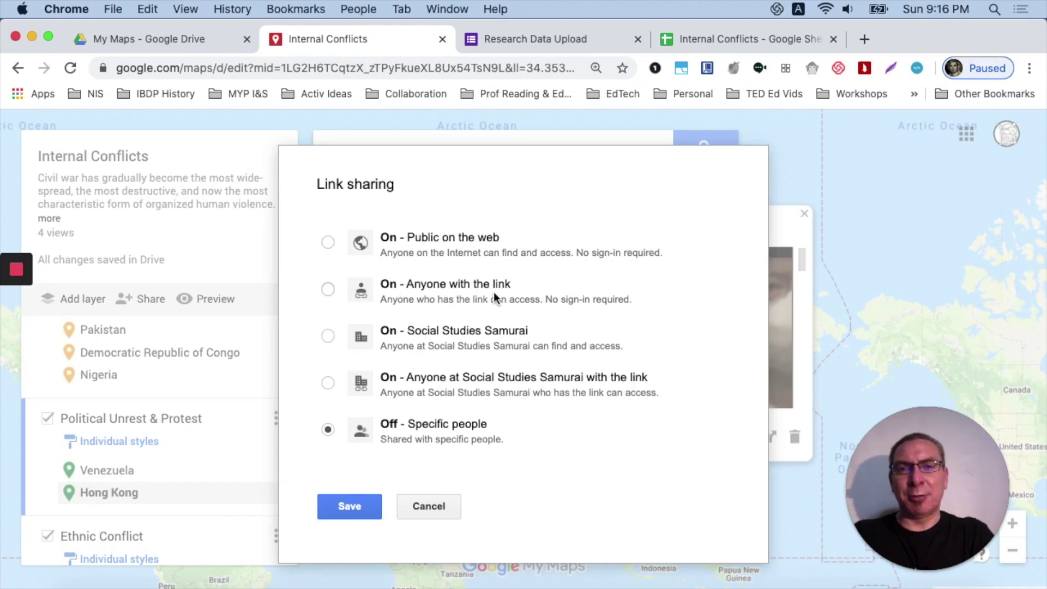
Leave link sharing and invitations unchanged, close the Hong Kong card, and start the view-only preview.
left_click(440, 506)
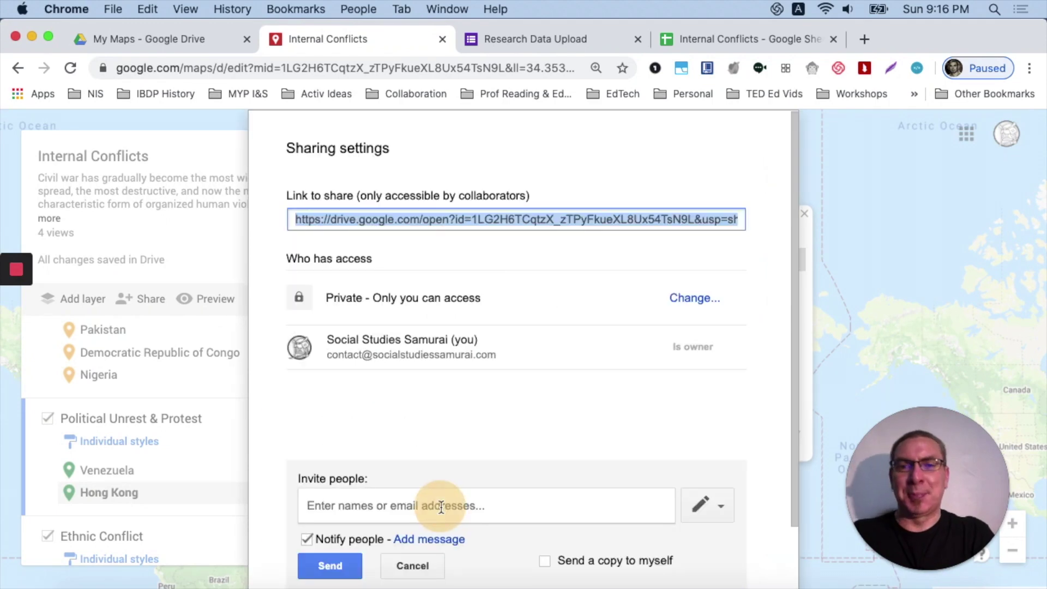
left_click(413, 562)
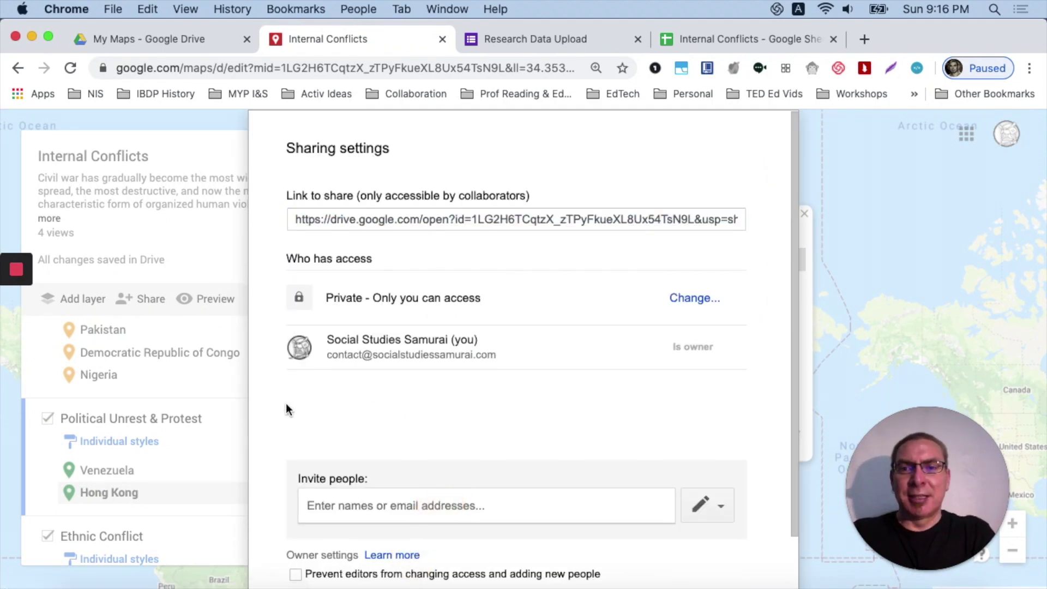
scroll(285, 403, "down", 2)
left_click(337, 552)
left_click(338, 553)
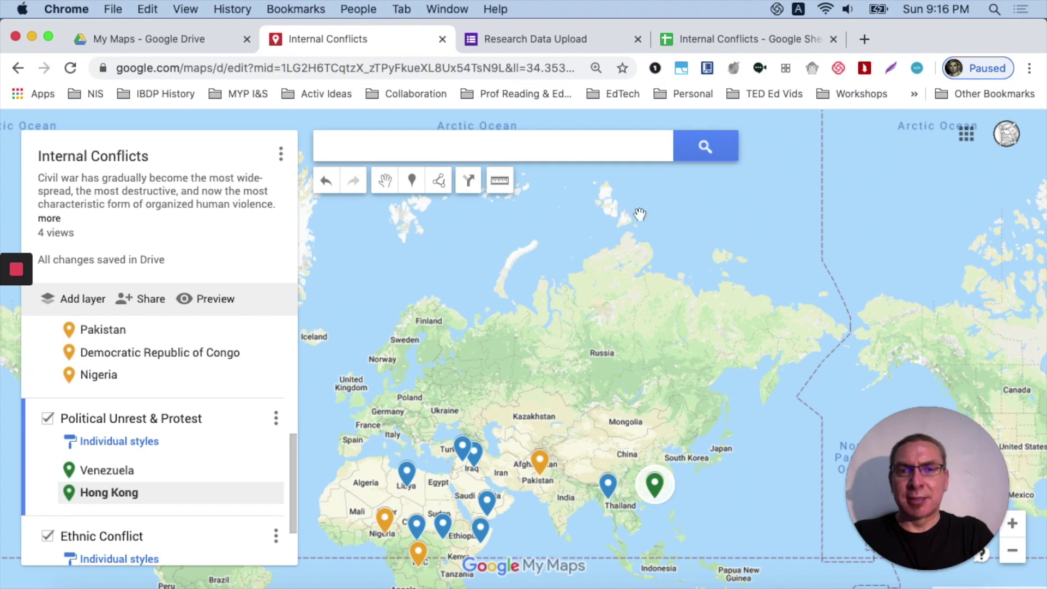
left_click(216, 299)
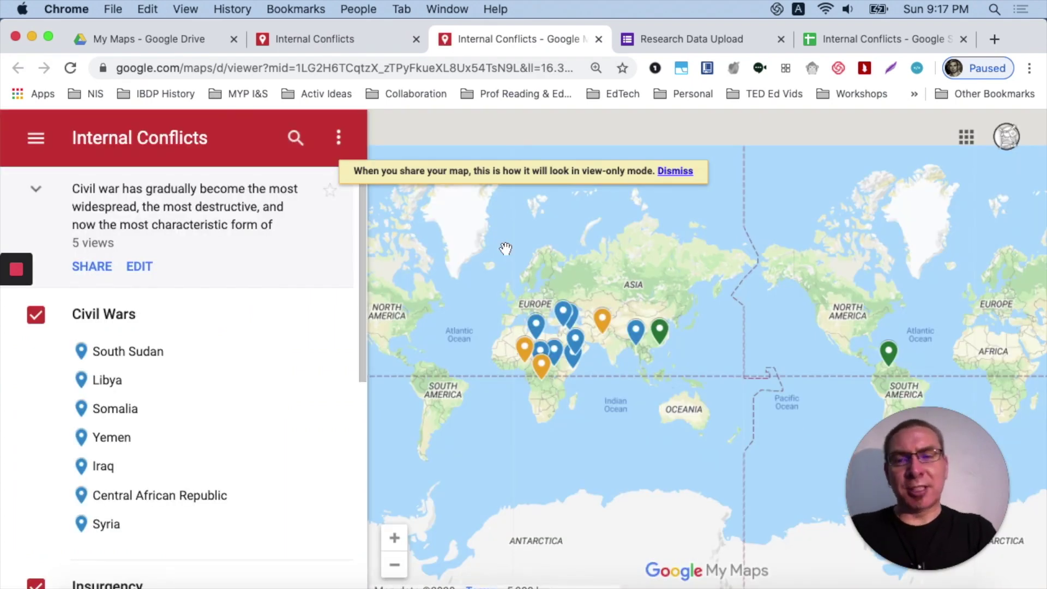
Check the Hong Kong pin's protest photo and attached BBC video, then return to the layer list.
left_click(657, 338)
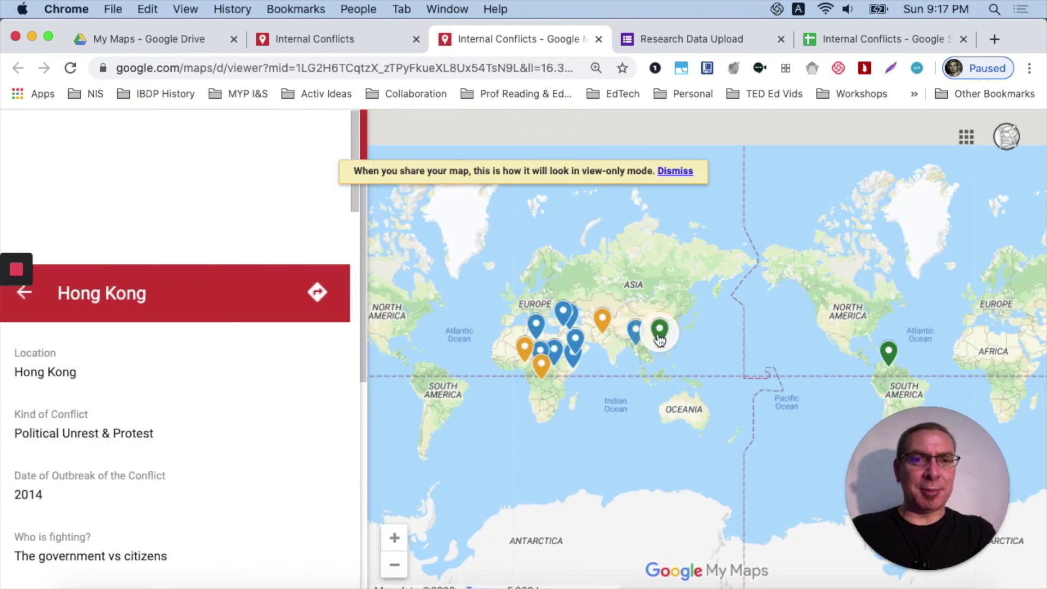
scroll(221, 488, "down", 5)
scroll(221, 488, "up", 5)
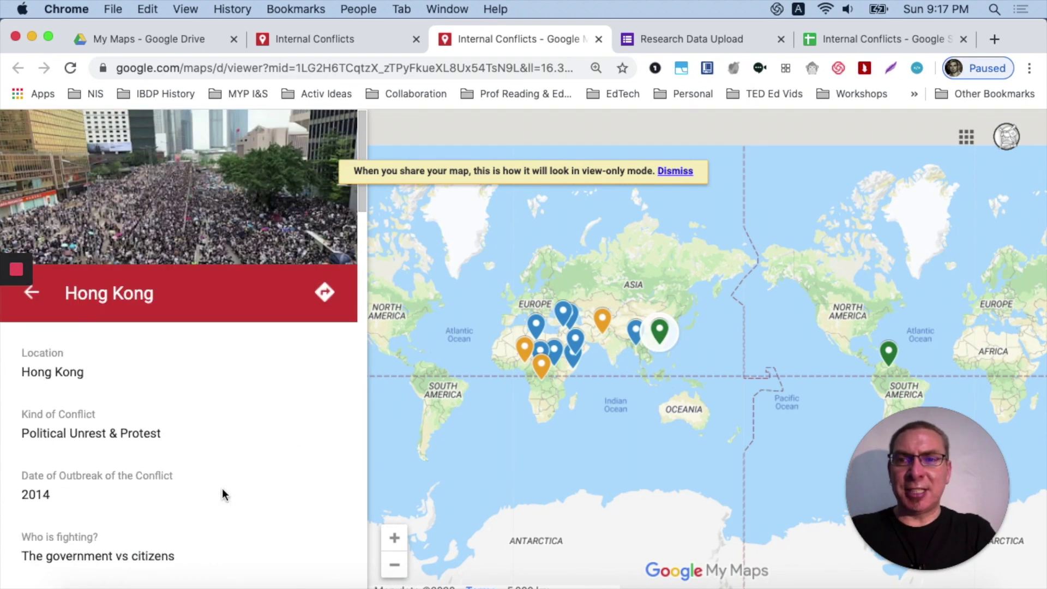
left_click(287, 211)
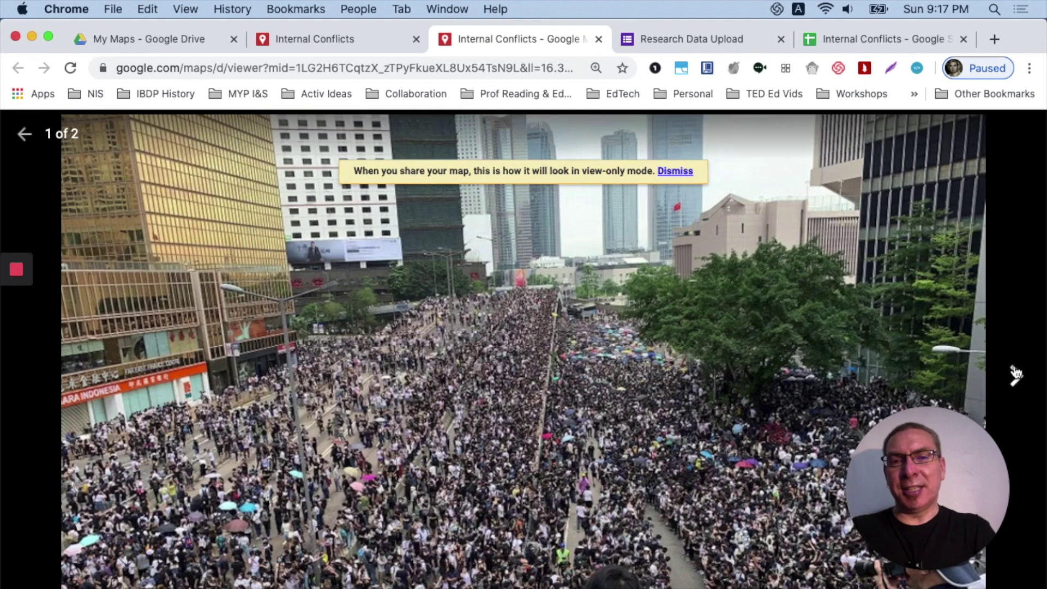
left_click(1015, 374)
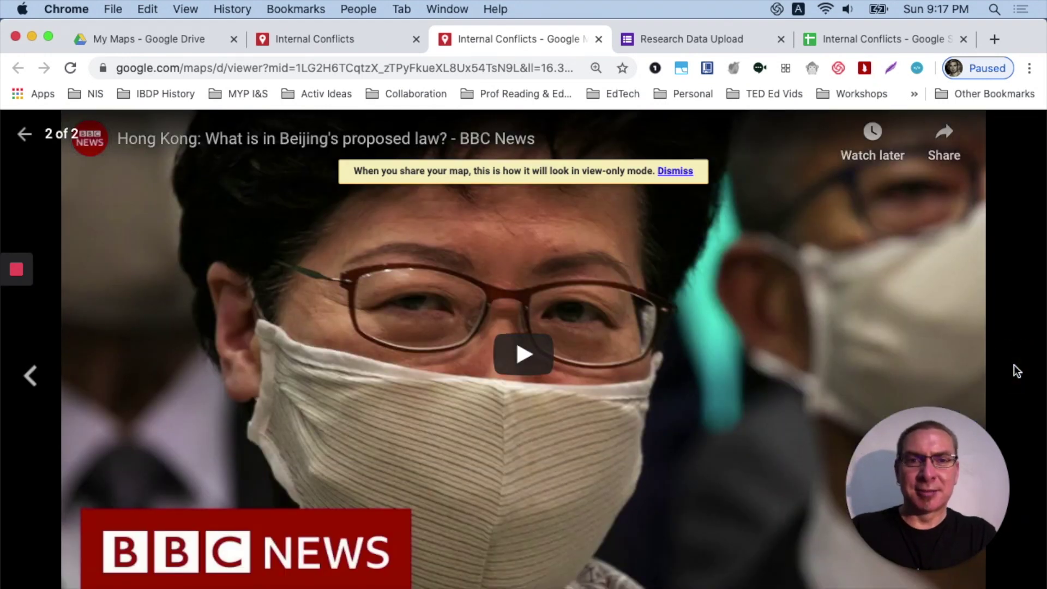
left_click(25, 136)
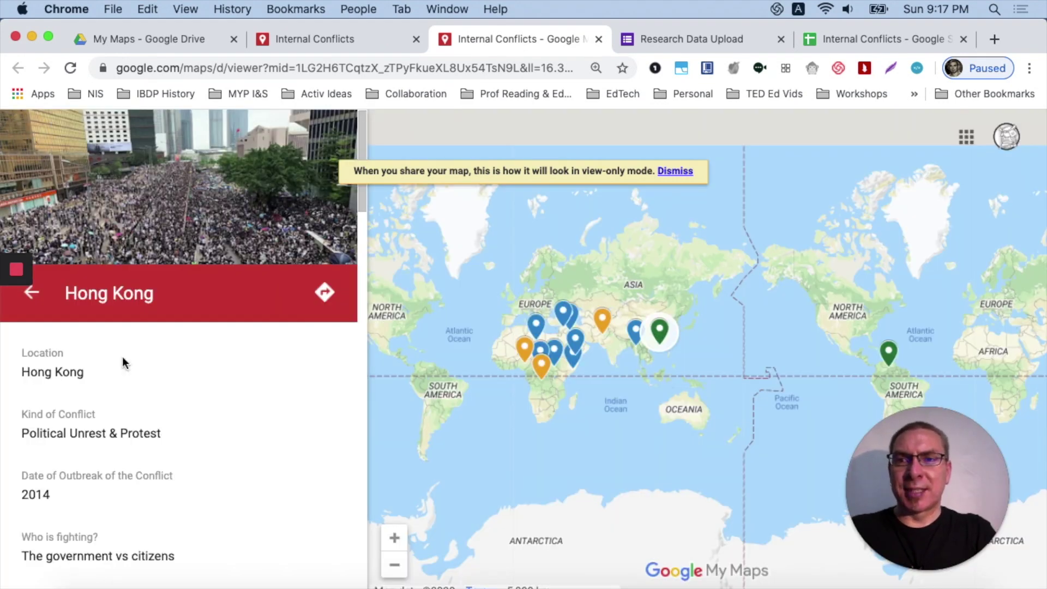
left_click(32, 293)
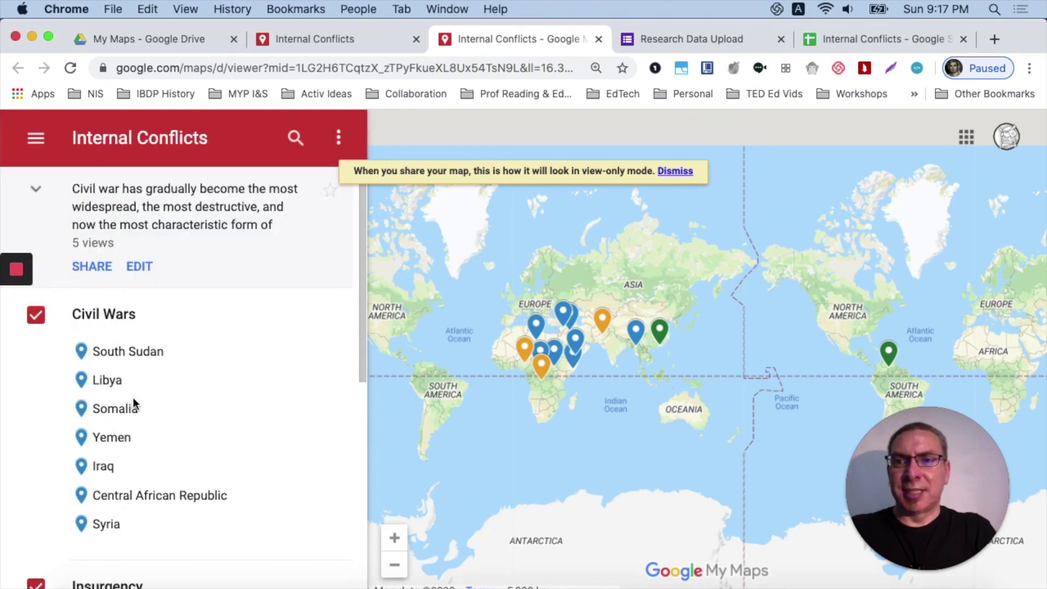
Review Pakistan's conflict details from the legend, then return to the layer list.
scroll(133, 404, "down", 3)
left_click(117, 458)
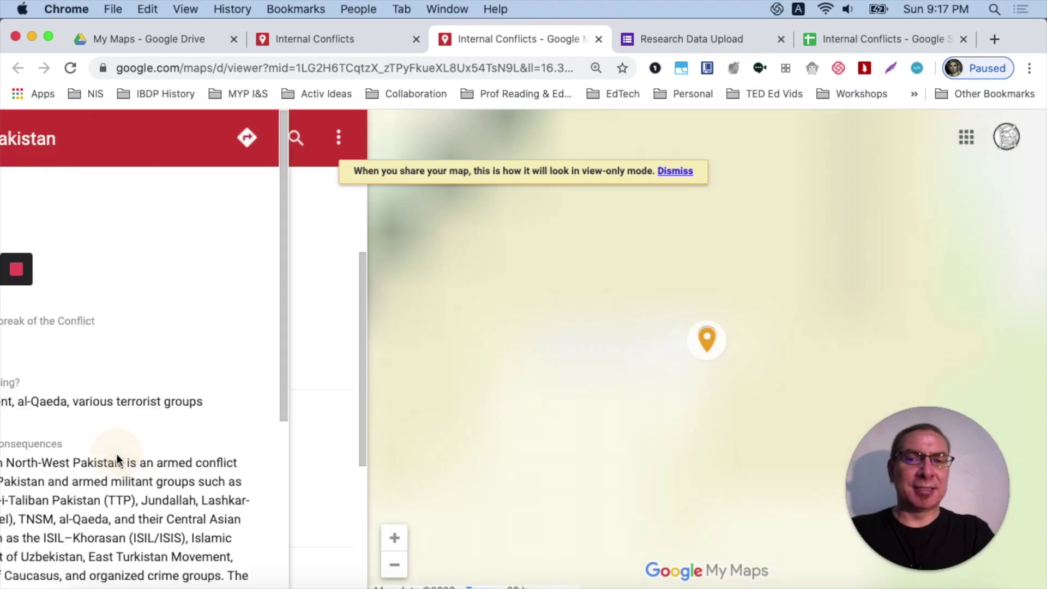
scroll(117, 457, "down", 5)
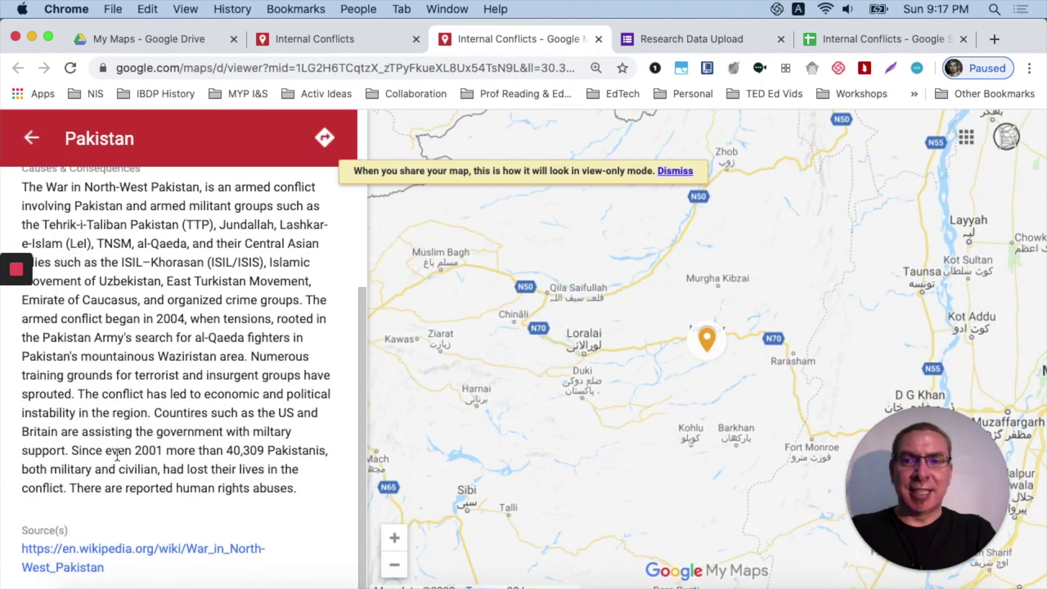
scroll(117, 455, "up", 5)
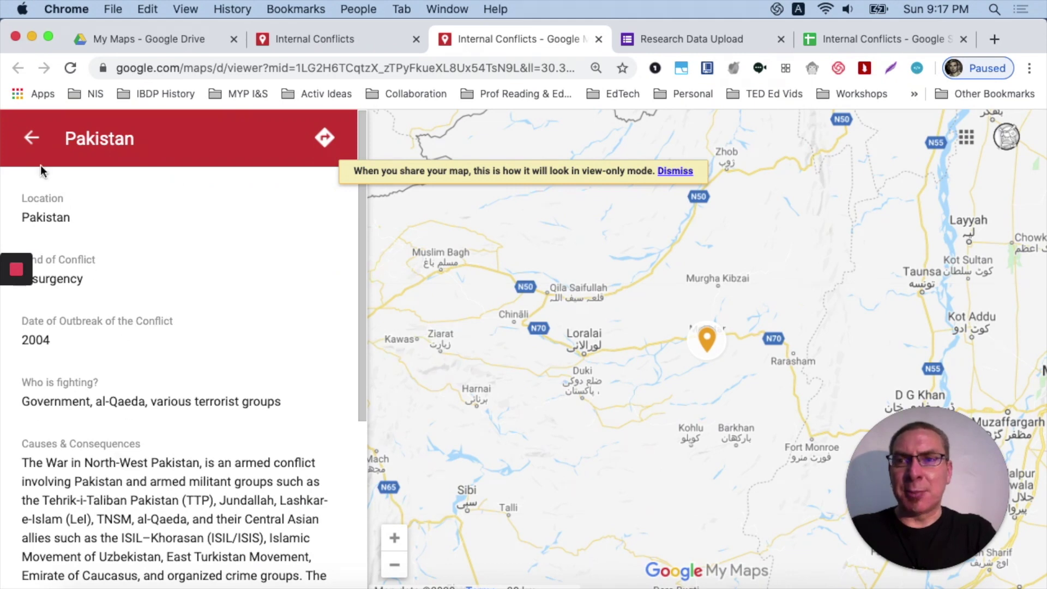
left_click(31, 138)
scroll(218, 273, "up", 3)
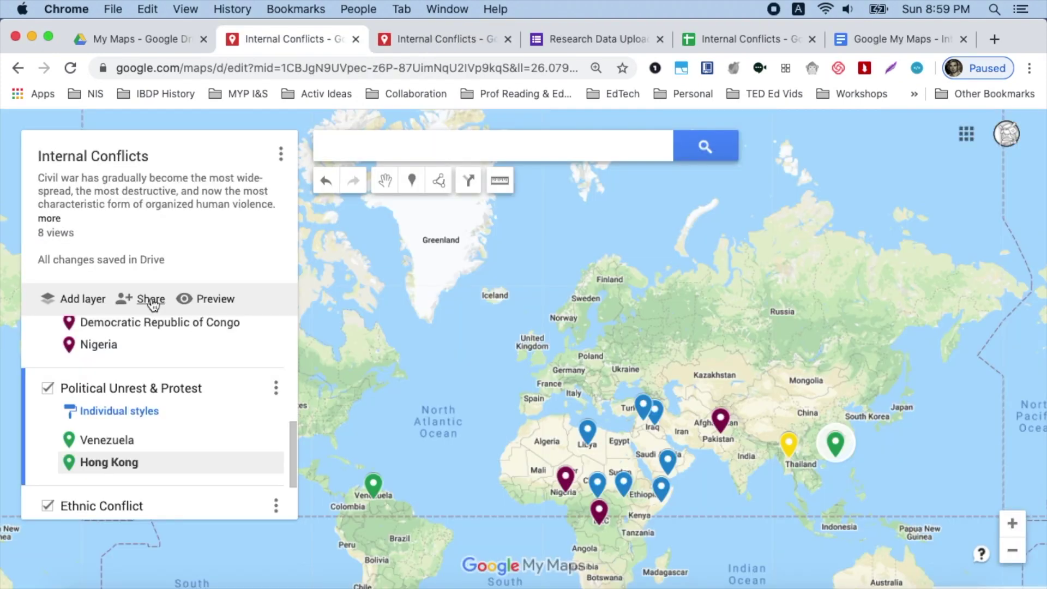
Open the Sharing settings dialog for the Internal Conflicts map from its side panel.
left_click(151, 300)
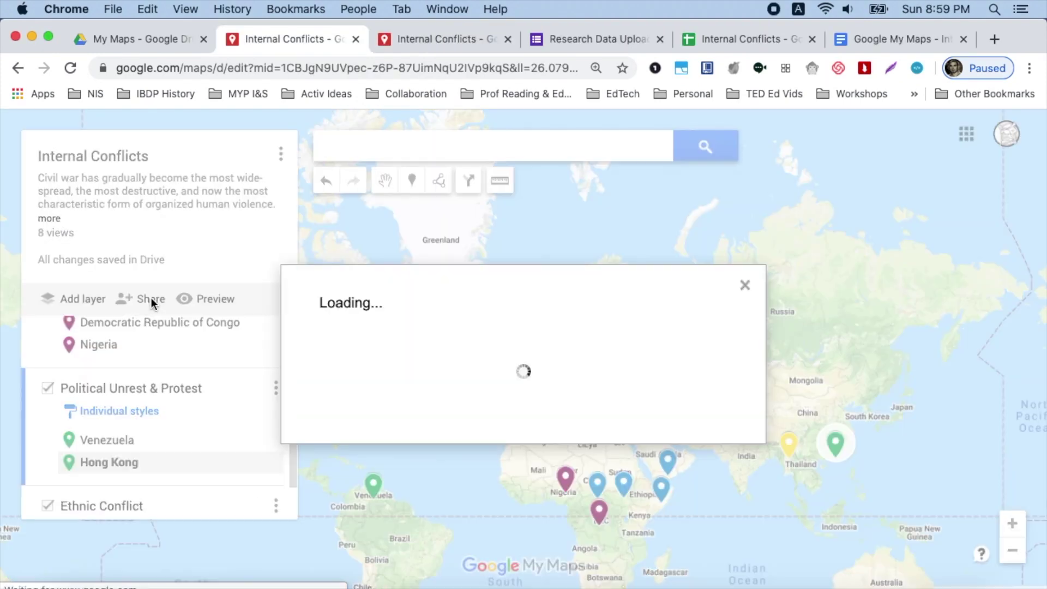